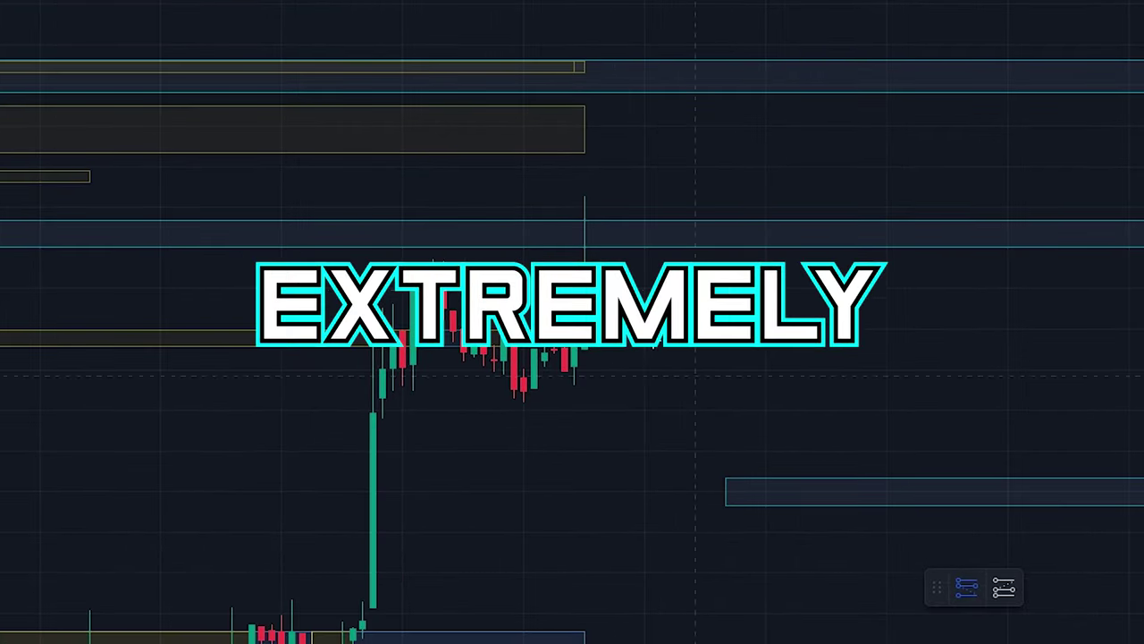
Step: Place and adjust a trade position box and a long position beside the newest candles
{"action": "left_click", "coordinate": [644, 276]}
{"action": "left_click_drag", "start_coordinate": [643, 114], "coordinate": [593, 117]}
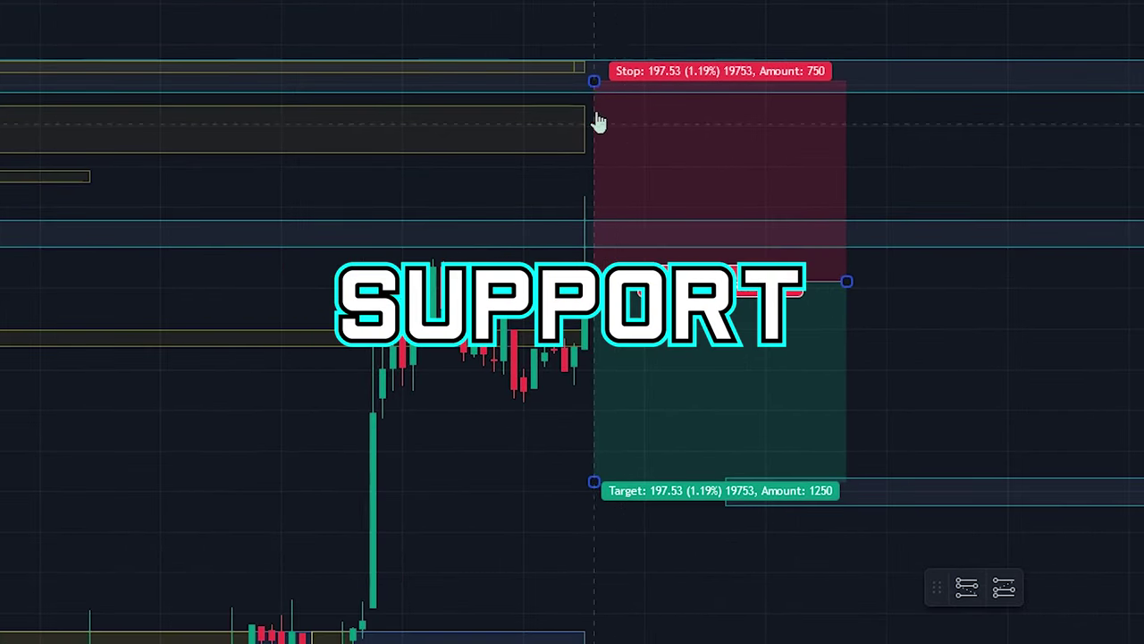
{"action": "left_click_drag", "start_coordinate": [611, 69], "coordinate": [617, 105]}
{"action": "left_click_drag", "start_coordinate": [594, 481], "coordinate": [608, 483]}
{"action": "left_click_drag", "start_coordinate": [846, 281], "coordinate": [965, 280]}
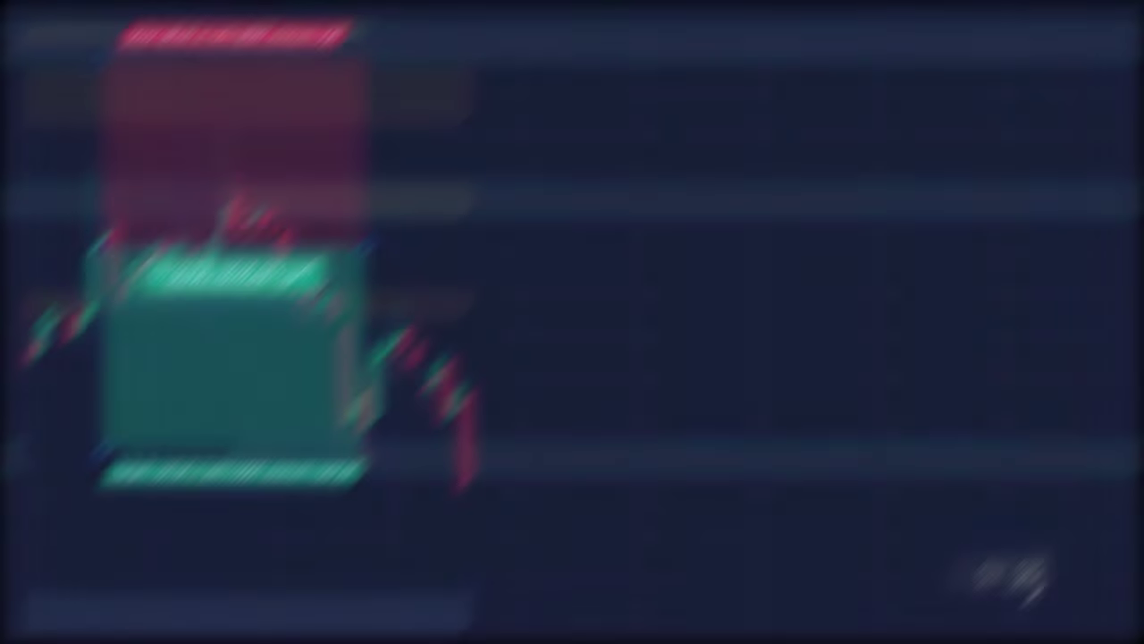
{"action": "left_click", "coordinate": [492, 486]}
{"action": "left_click_drag", "start_coordinate": [493, 486], "coordinate": [483, 525]}
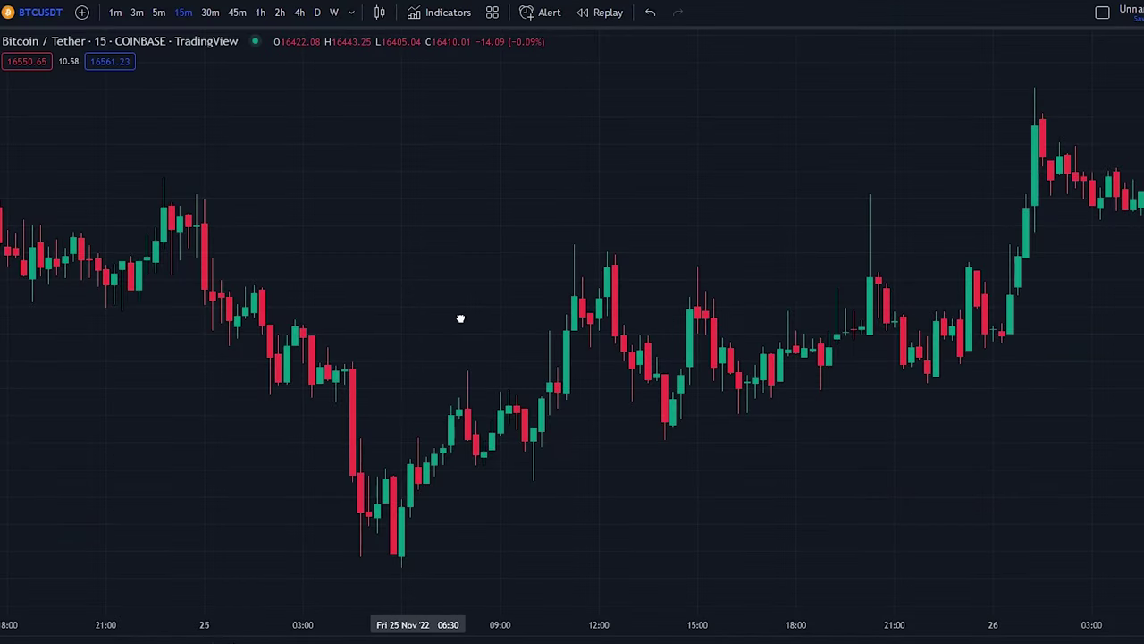
Step: Search Indicators for 'bjorgum' and add the Bjorgum Key Levels community script to the chart
{"action": "left_click_drag", "start_coordinate": [460, 319], "coordinate": [532, 335]}
{"action": "left_click_drag", "start_coordinate": [553, 387], "coordinate": [469, 258]}
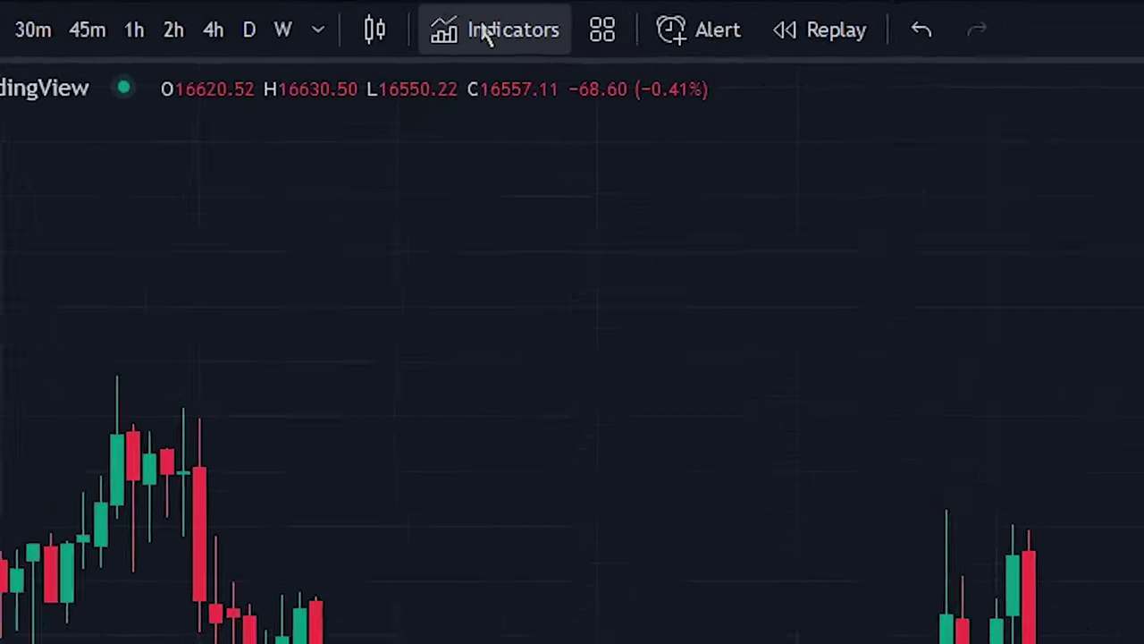
{"action": "left_click", "coordinate": [505, 41]}
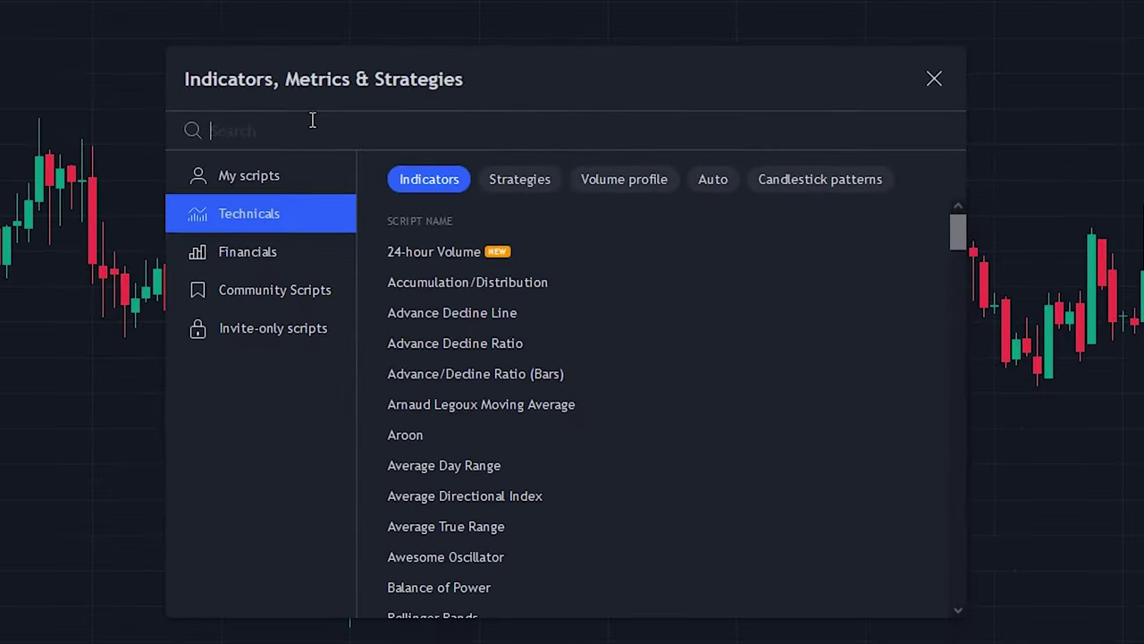
{"action": "type", "text": "bjorg"}
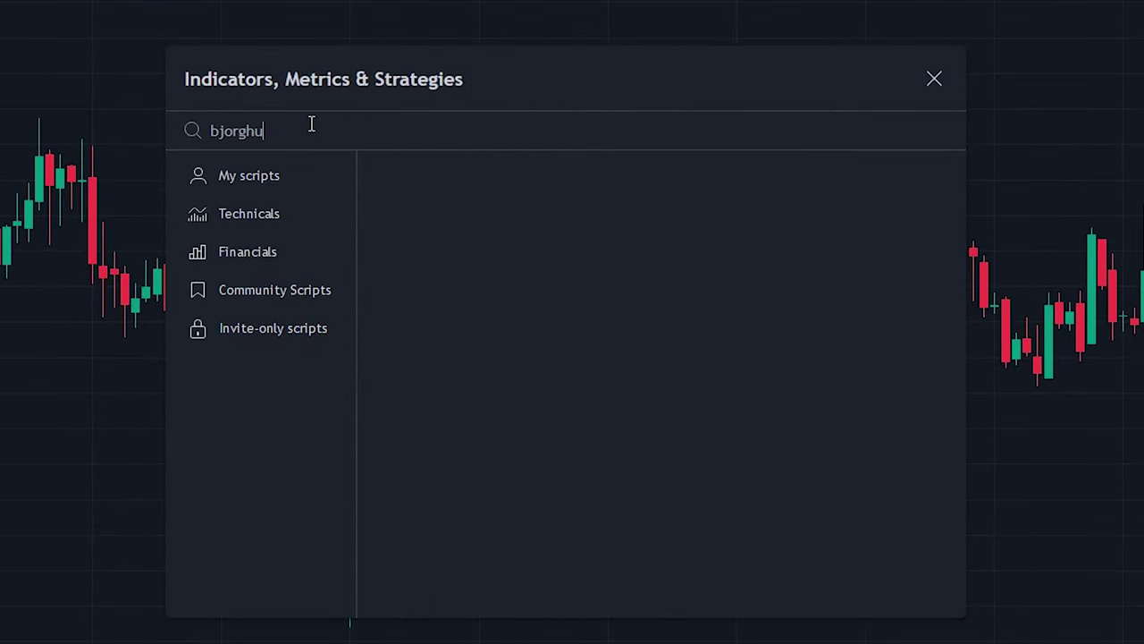
{"action": "type", "text": "um key"}
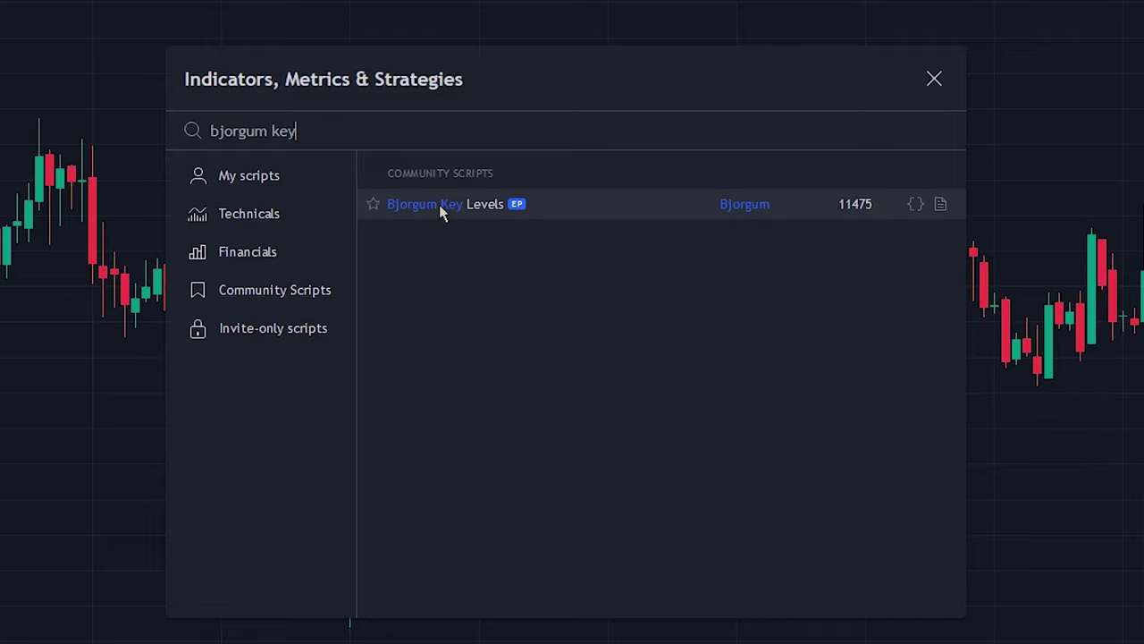
{"action": "left_click", "coordinate": [440, 211]}
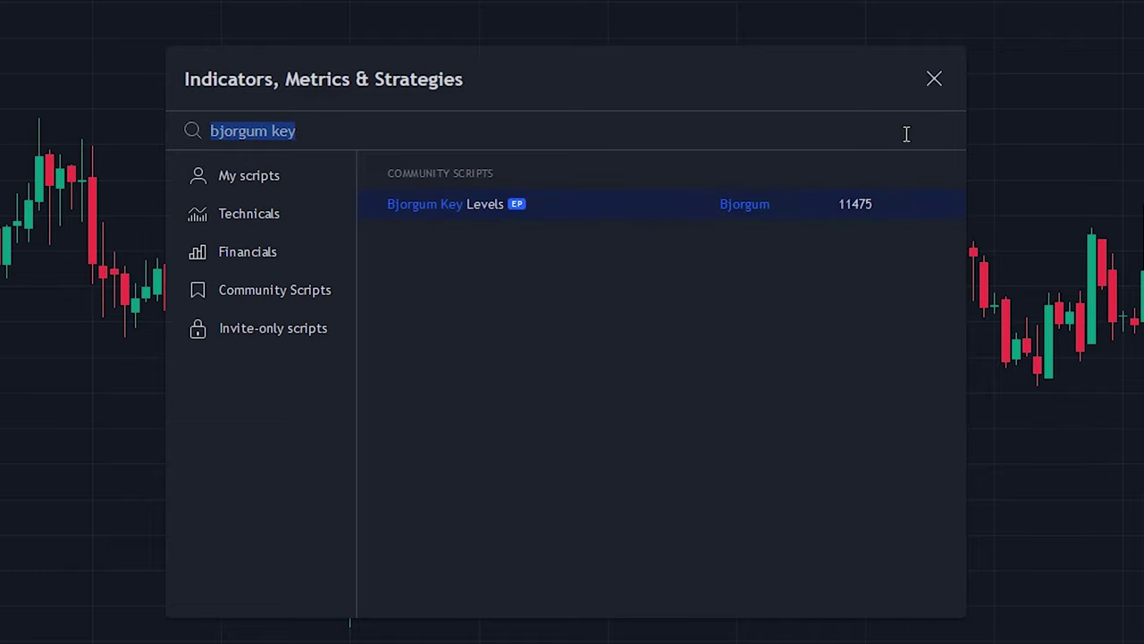
{"action": "left_click", "coordinate": [936, 81]}
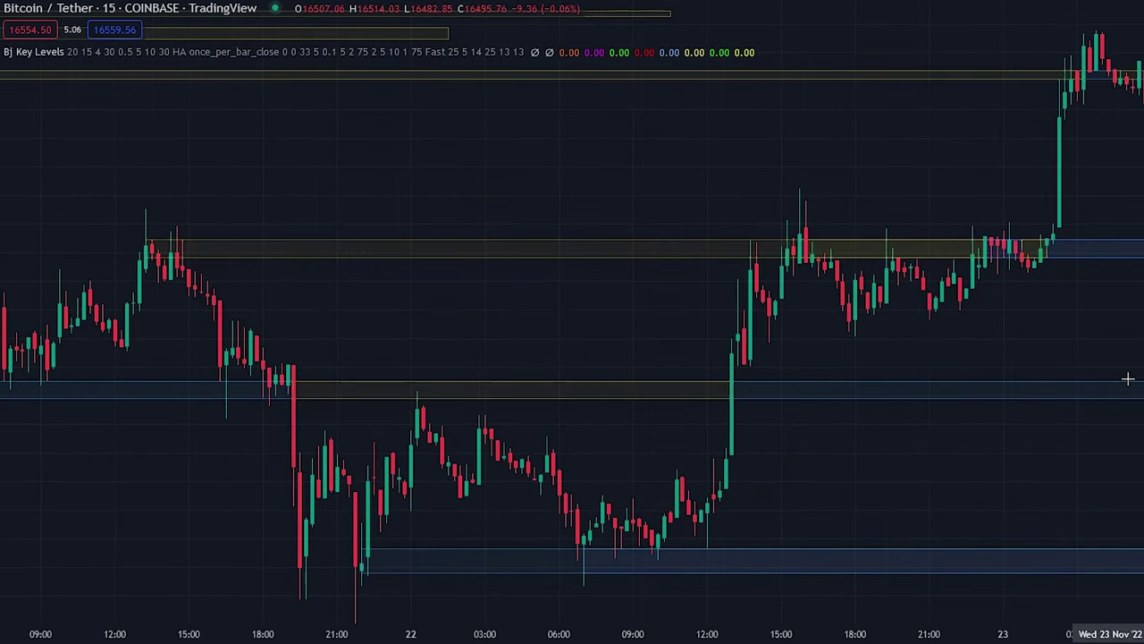
Step: Zoom and pan through the price history to inspect the Key Levels zones, including 23–24 Nov
{"action": "scroll", "coordinate": [1127, 378], "scroll_direction": "up", "scroll_amount": 2}
{"action": "left_click_drag", "start_coordinate": [1030, 352], "coordinate": [1078, 345]}
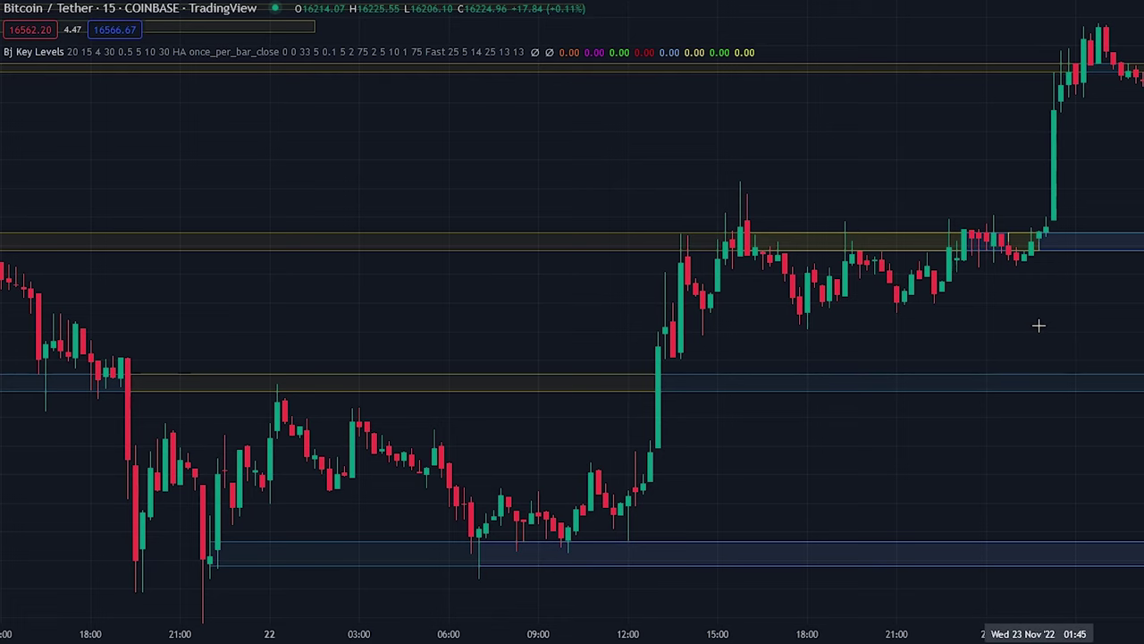
{"action": "scroll", "coordinate": [1038, 325], "scroll_direction": "up", "scroll_amount": 1}
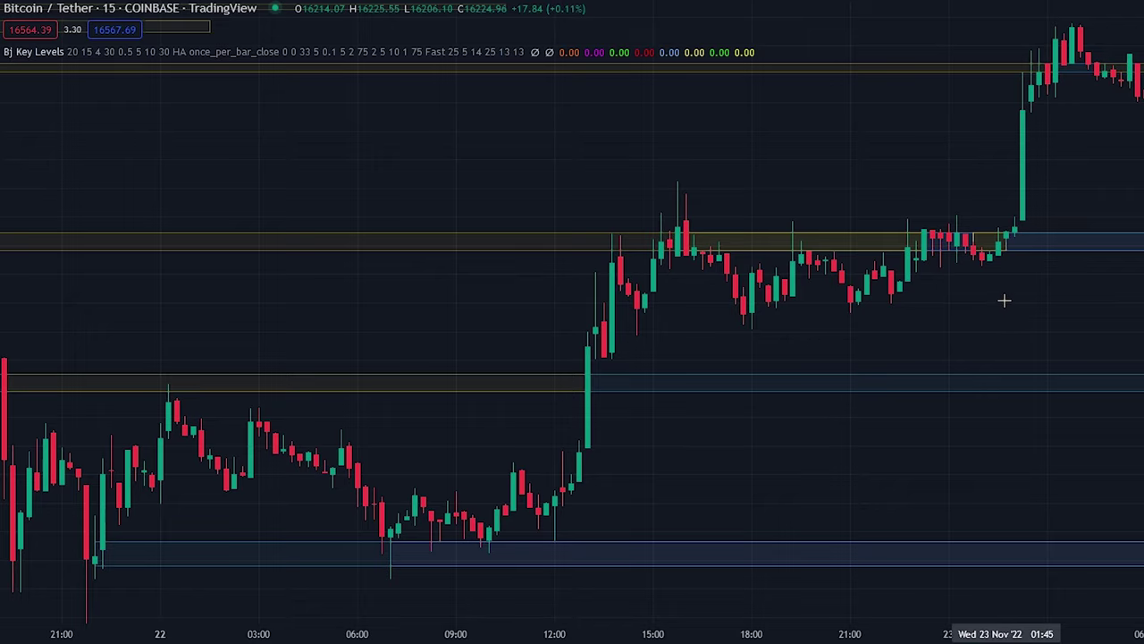
{"action": "left_click_drag", "start_coordinate": [1004, 300], "coordinate": [380, 456]}
{"action": "scroll", "coordinate": [1084, 332], "scroll_direction": "up", "scroll_amount": 2}
{"action": "left_click_drag", "start_coordinate": [867, 379], "coordinate": [376, 477]}
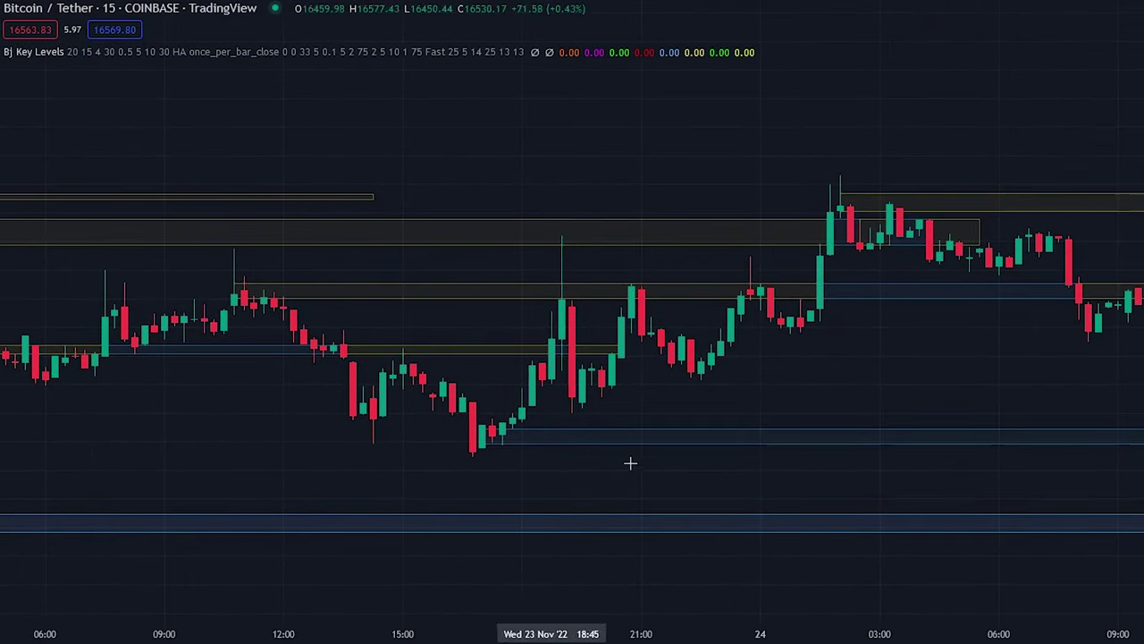
{"action": "left_click_drag", "start_coordinate": [859, 460], "coordinate": [644, 483]}
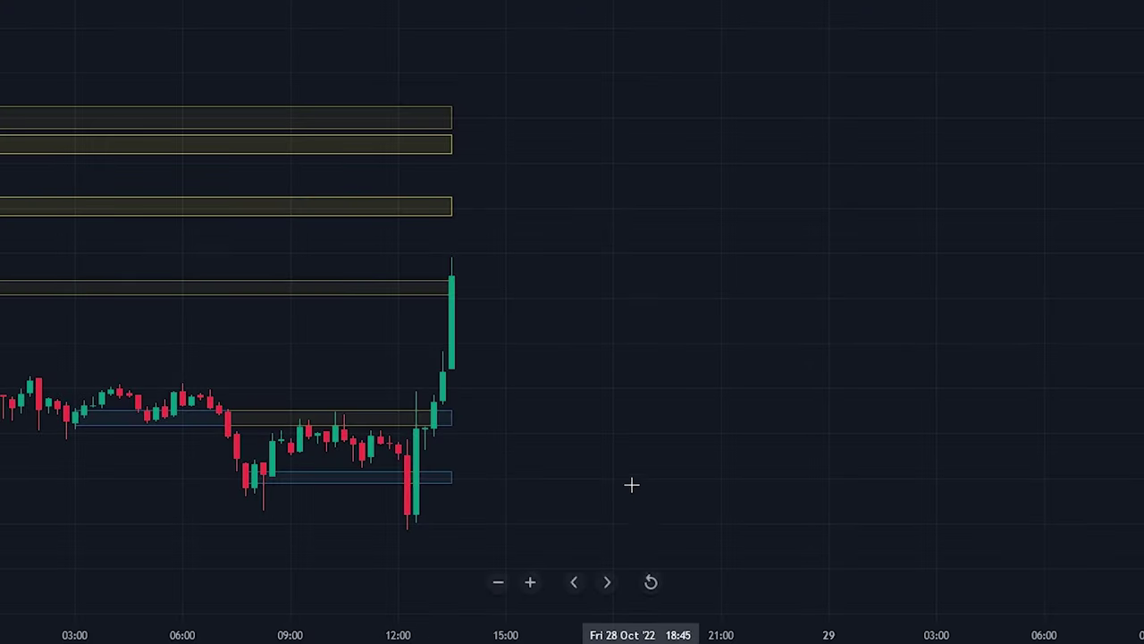
{"action": "left_click_drag", "start_coordinate": [603, 422], "coordinate": [670, 402]}
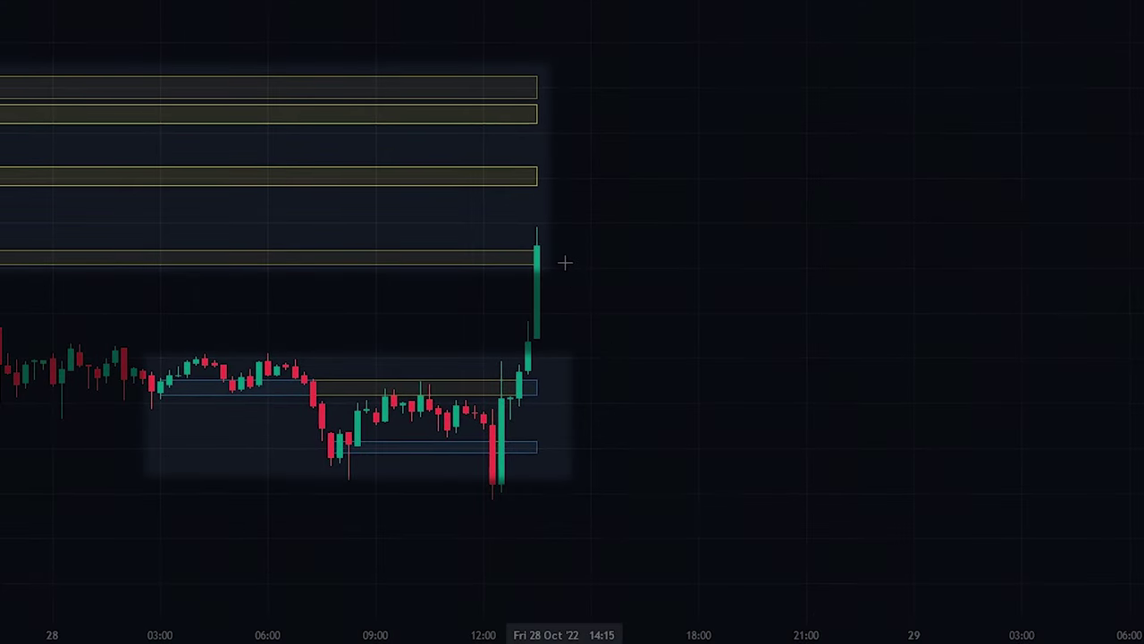
Step: Place a long position at the 28 Oct breakout candle with stop below the zone, target higher, extended right
{"action": "left_click_drag", "start_coordinate": [570, 265], "coordinate": [582, 271]}
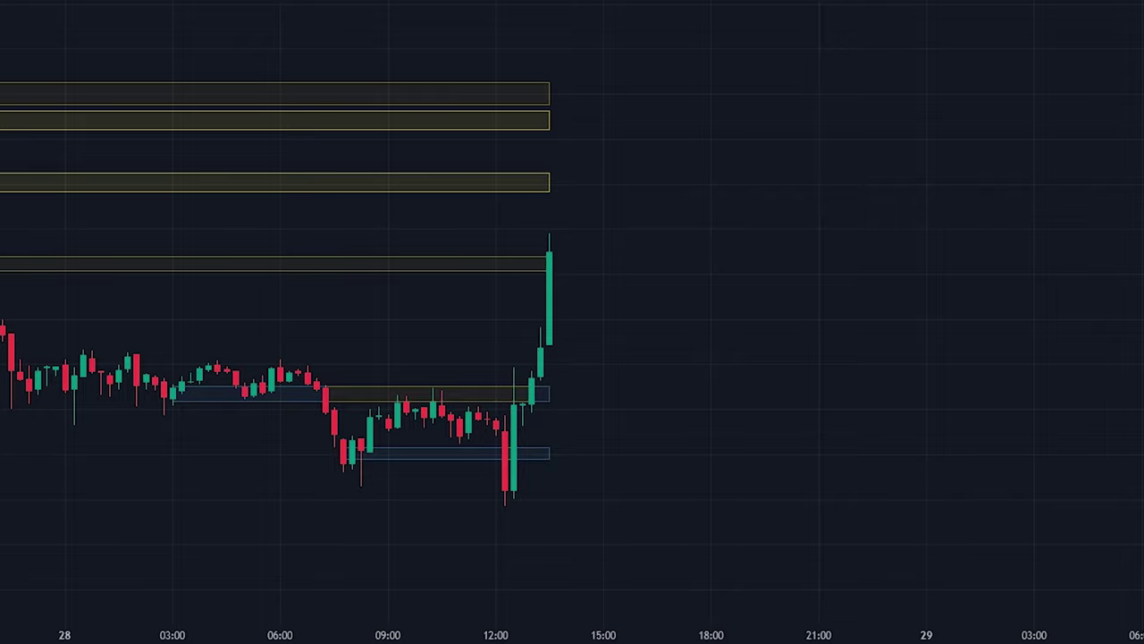
{"action": "left_click", "coordinate": [565, 257]}
{"action": "left_click_drag", "start_coordinate": [569, 318], "coordinate": [578, 390]}
{"action": "left_click_drag", "start_coordinate": [569, 192], "coordinate": [625, 55]}
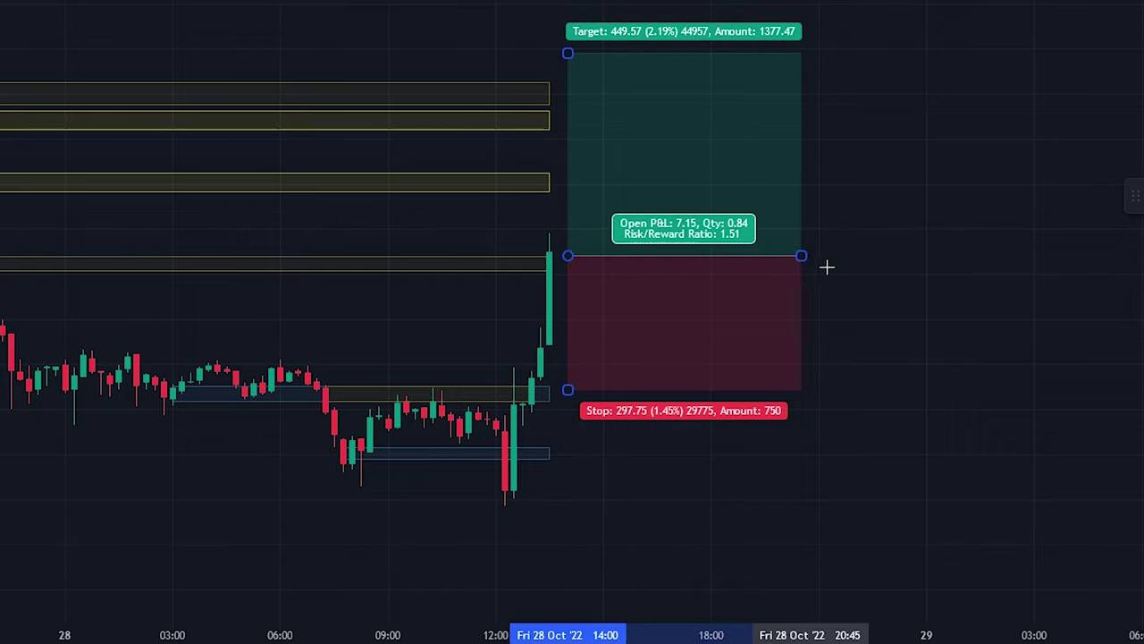
{"action": "left_click_drag", "start_coordinate": [801, 257], "coordinate": [1143, 258]}
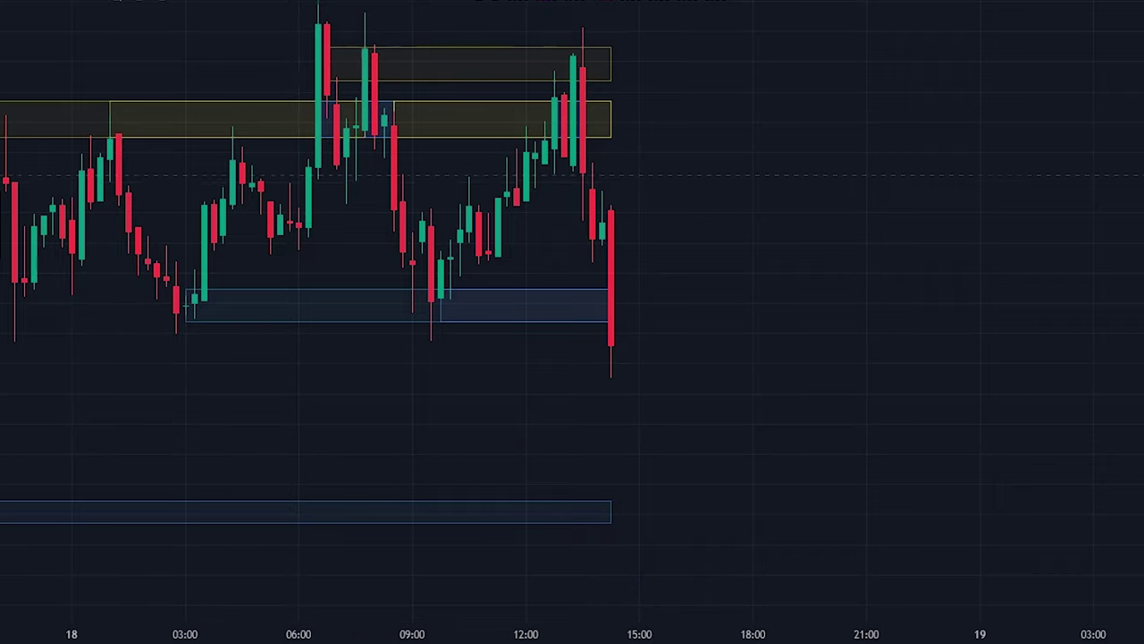
Step: Place a short position at the 18 Oct breakdown candle, stop above support, target lower, widened right
{"action": "scroll", "coordinate": [686, 268], "scroll_direction": "left", "scroll_amount": 3}
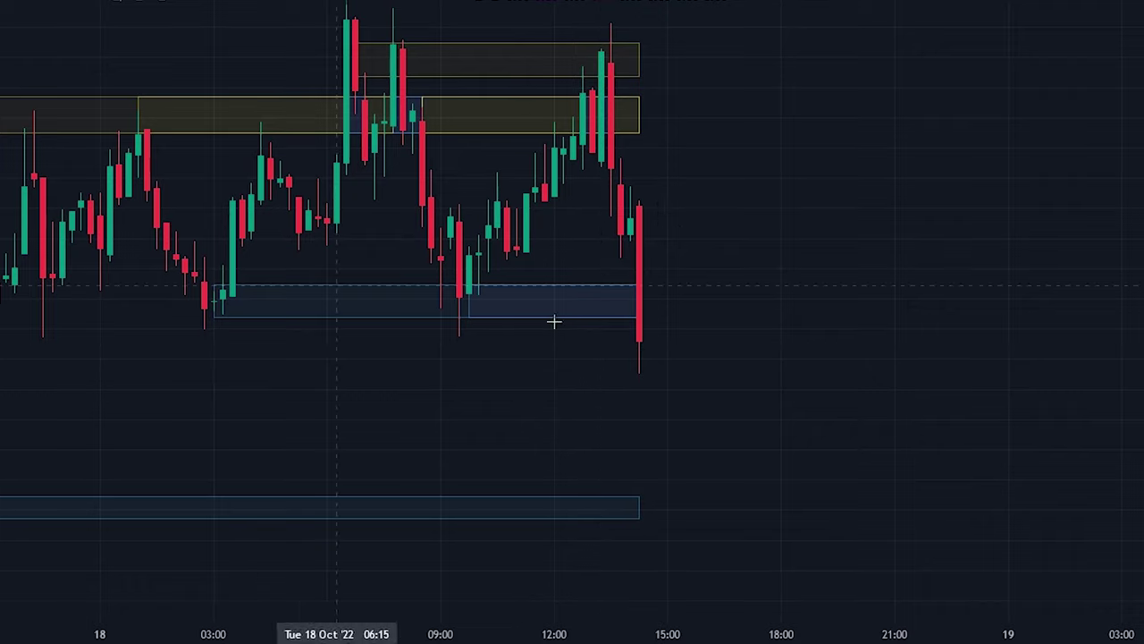
{"action": "left_click", "coordinate": [662, 342]}
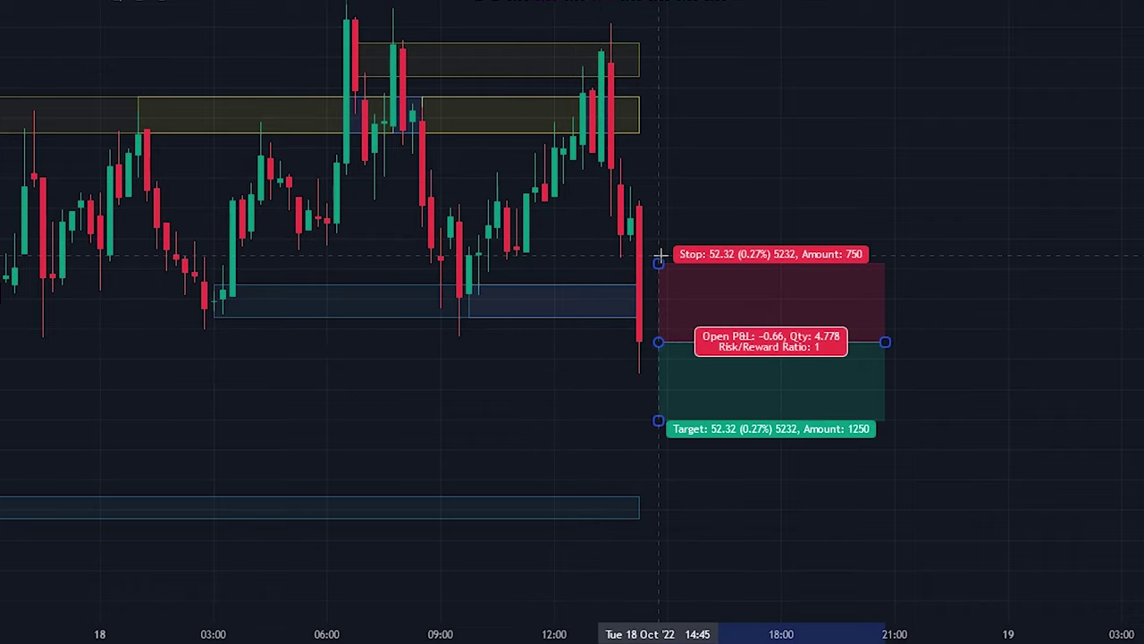
{"action": "left_click_drag", "start_coordinate": [658, 265], "coordinate": [678, 185]}
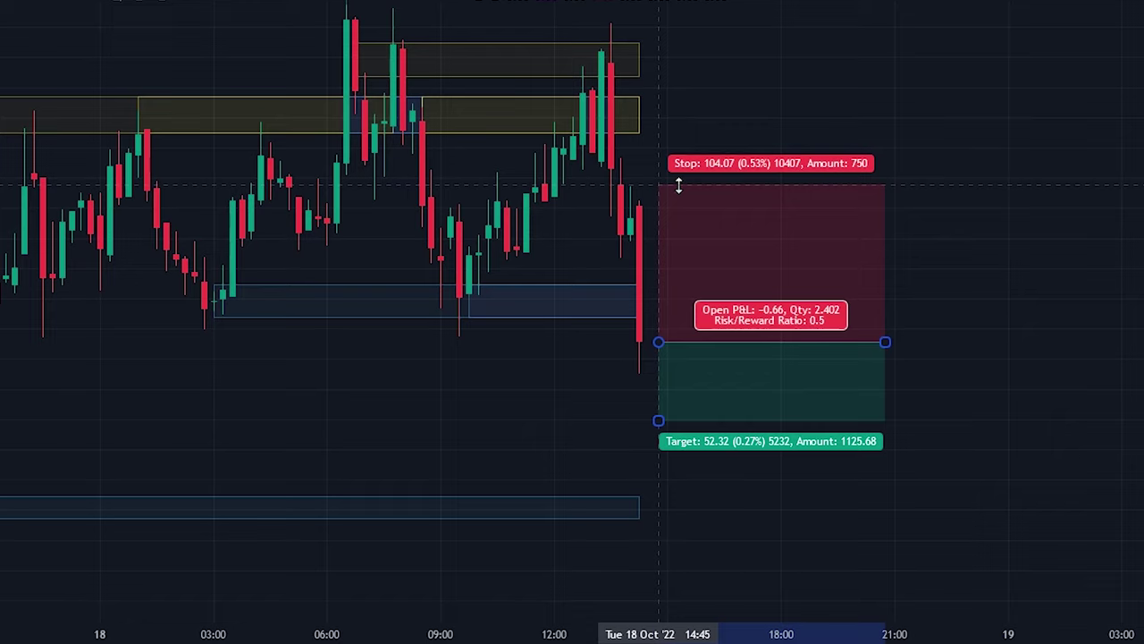
{"action": "left_click_drag", "start_coordinate": [658, 419], "coordinate": [658, 575]}
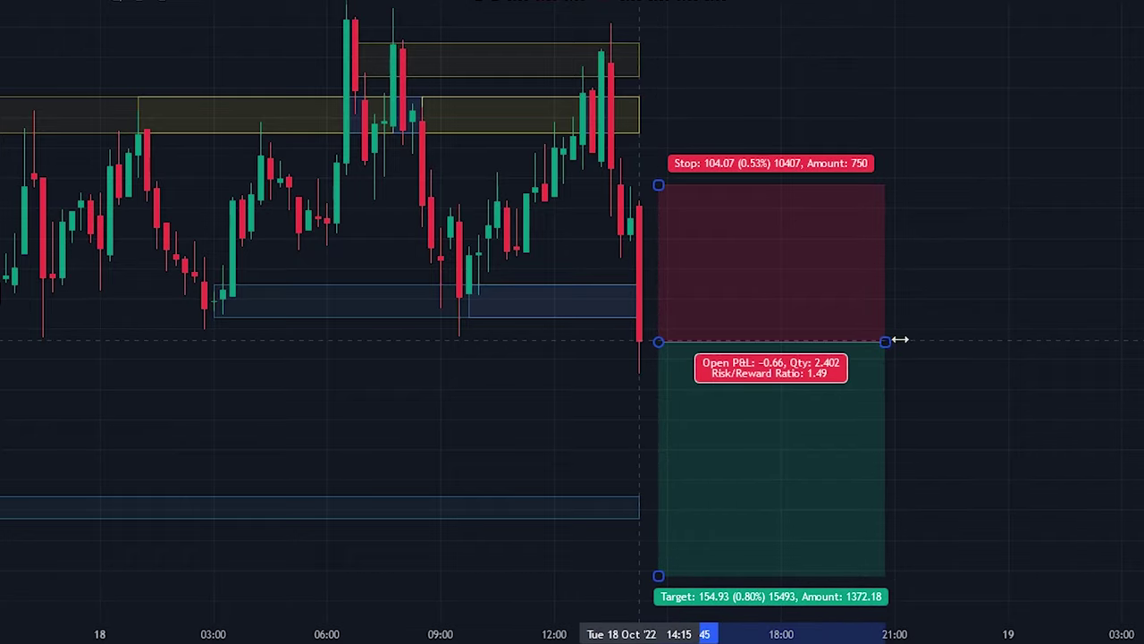
{"action": "left_click_drag", "start_coordinate": [885, 341], "coordinate": [1124, 342]}
{"action": "left_click_drag", "start_coordinate": [924, 615], "coordinate": [797, 615]}
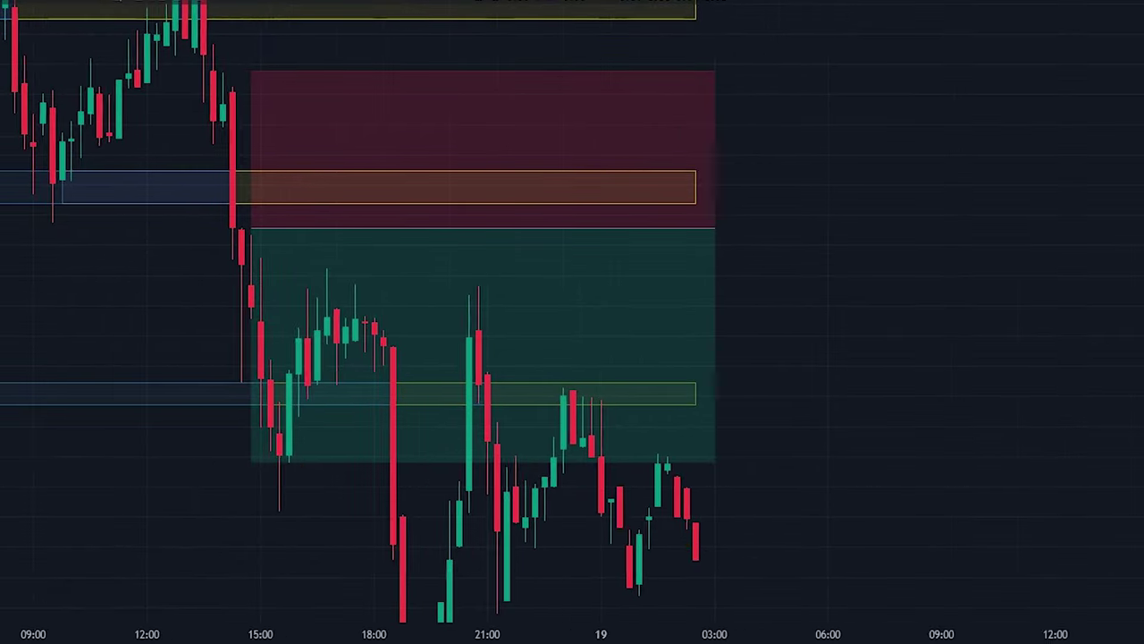
Step: Pan and zoom the chart to review the trade outcome and surrounding price history
{"action": "left_click_drag", "start_coordinate": [184, 474], "coordinate": [393, 511]}
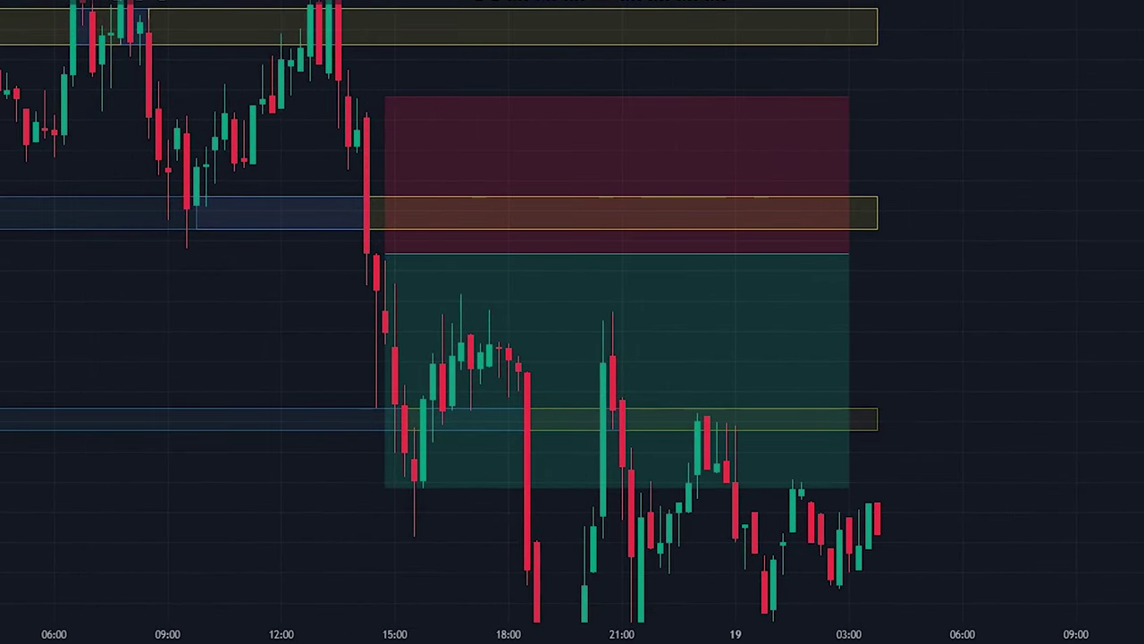
{"action": "scroll", "coordinate": [572, 358], "scroll_direction": "down", "scroll_amount": 3}
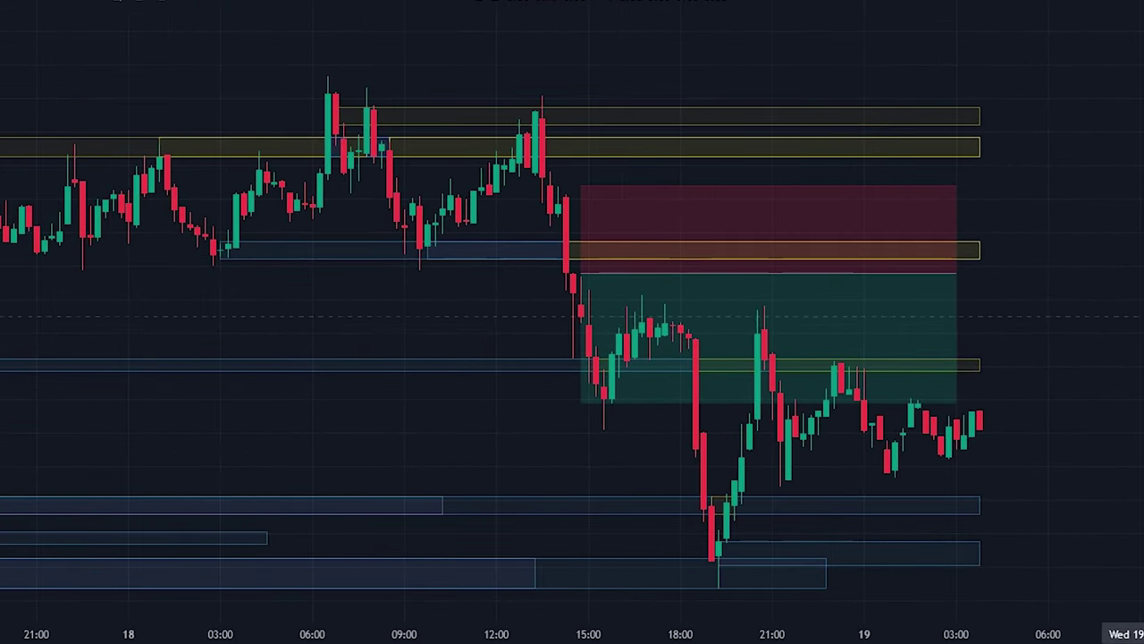
{"action": "left_click_drag", "start_coordinate": [678, 188], "coordinate": [858, 283]}
{"action": "scroll", "coordinate": [714, 216], "scroll_direction": "up", "scroll_amount": 3}
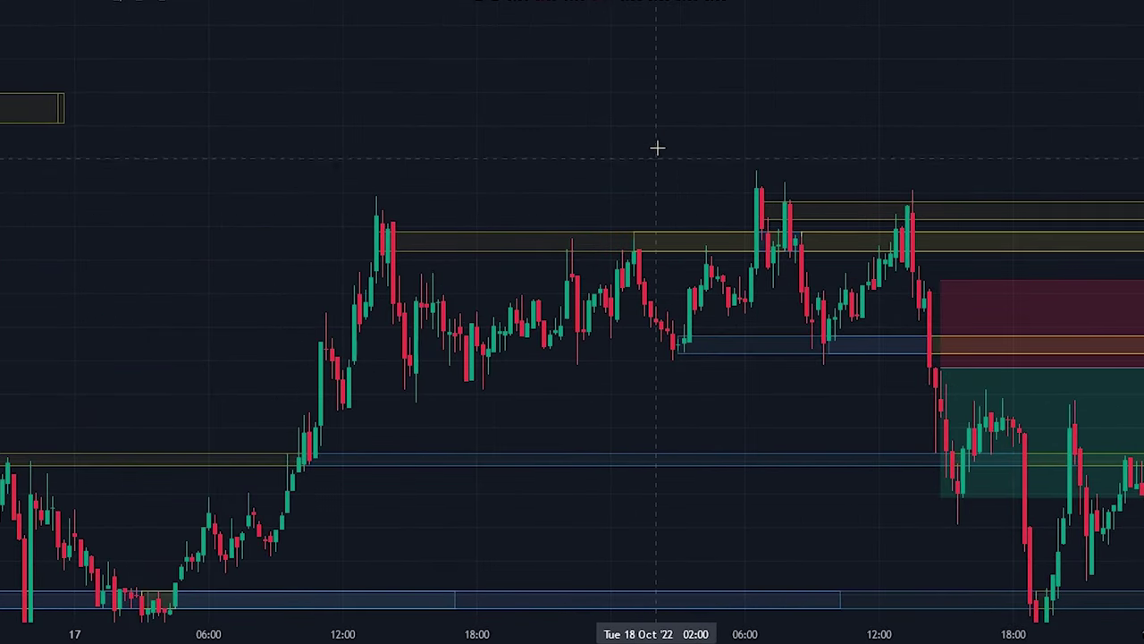
{"action": "left_click_drag", "start_coordinate": [659, 145], "coordinate": [1065, 62]}
{"action": "left_click_drag", "start_coordinate": [676, 207], "coordinate": [210, 258]}
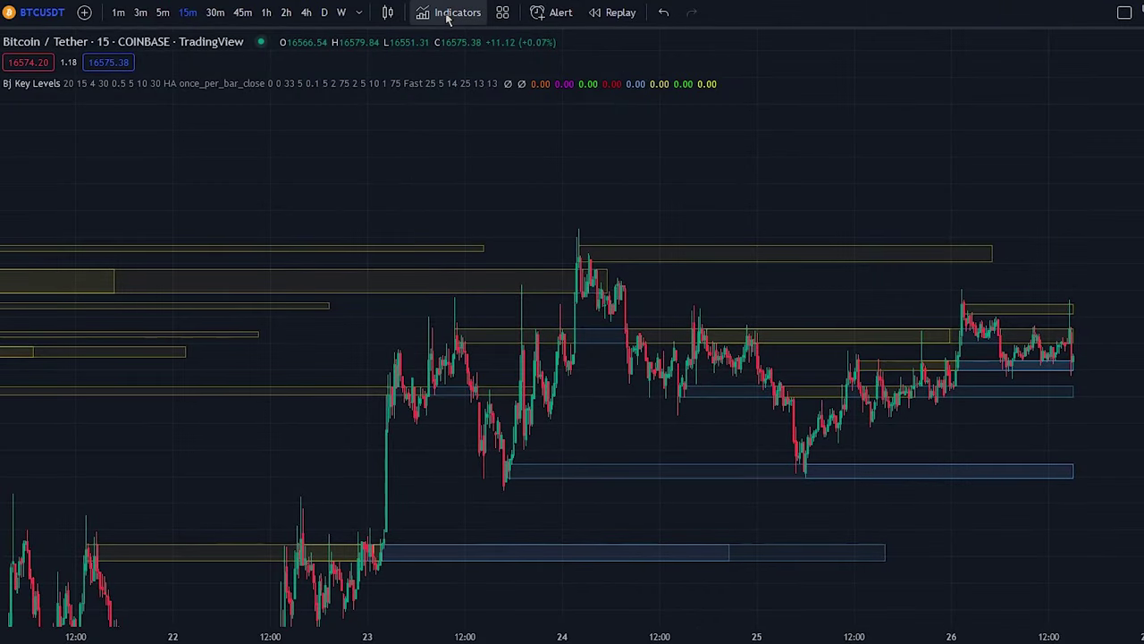
Step: Search 'rolli' and add TradingView's Rolling VWAP indicator, then shift the chart to show its line
{"action": "left_click", "coordinate": [449, 18]}
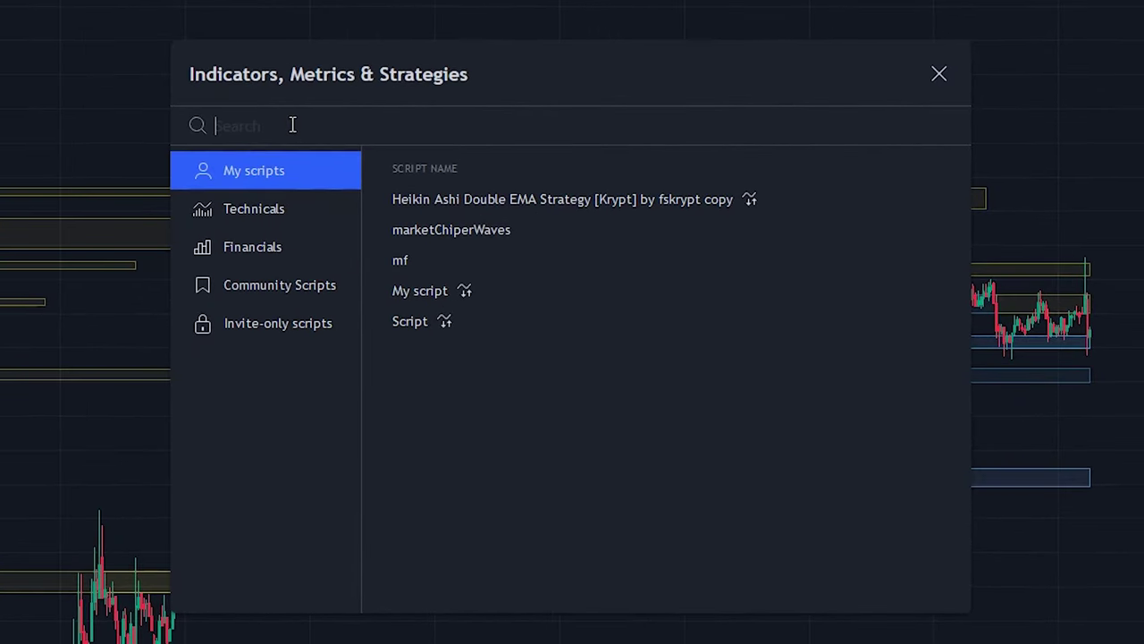
{"action": "type", "text": "rolling vwap"}
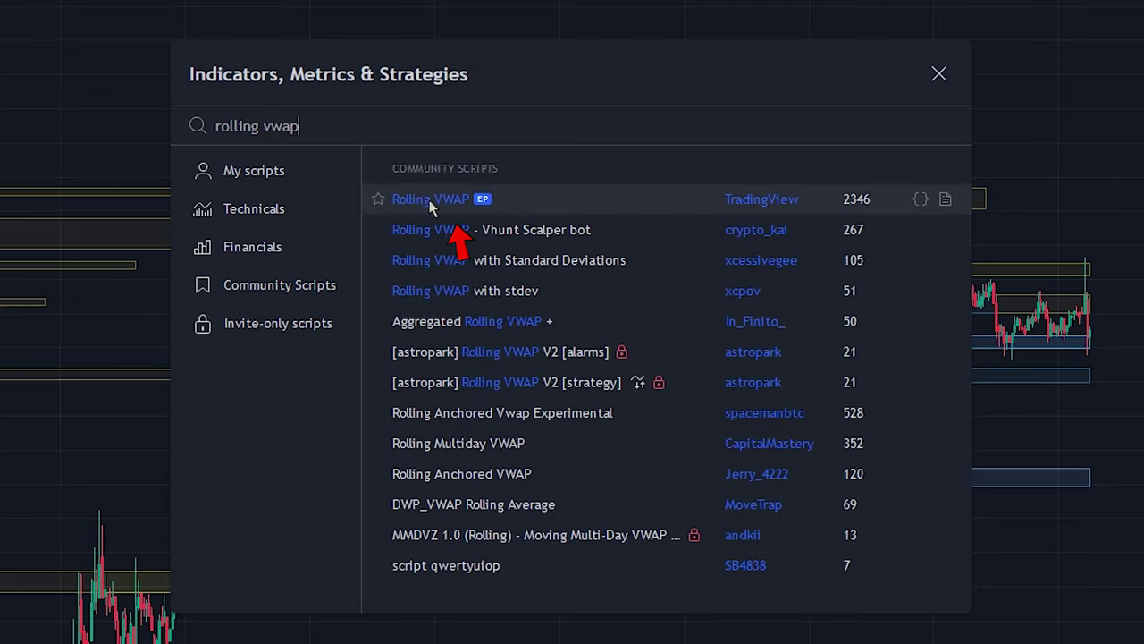
{"action": "left_click", "coordinate": [445, 198]}
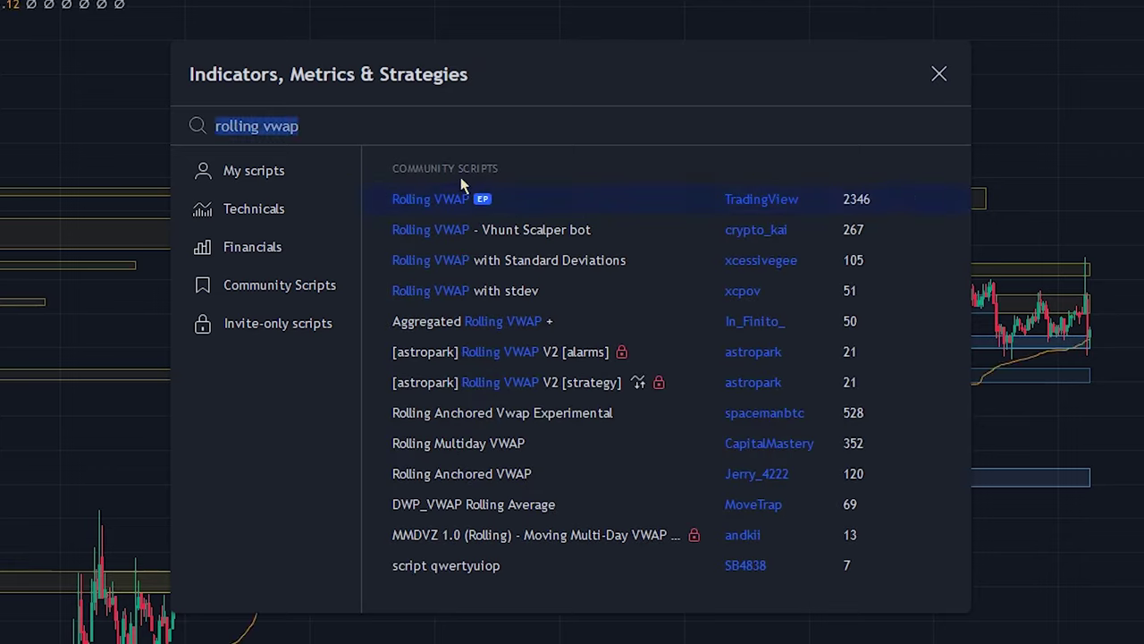
{"action": "left_click", "coordinate": [938, 76]}
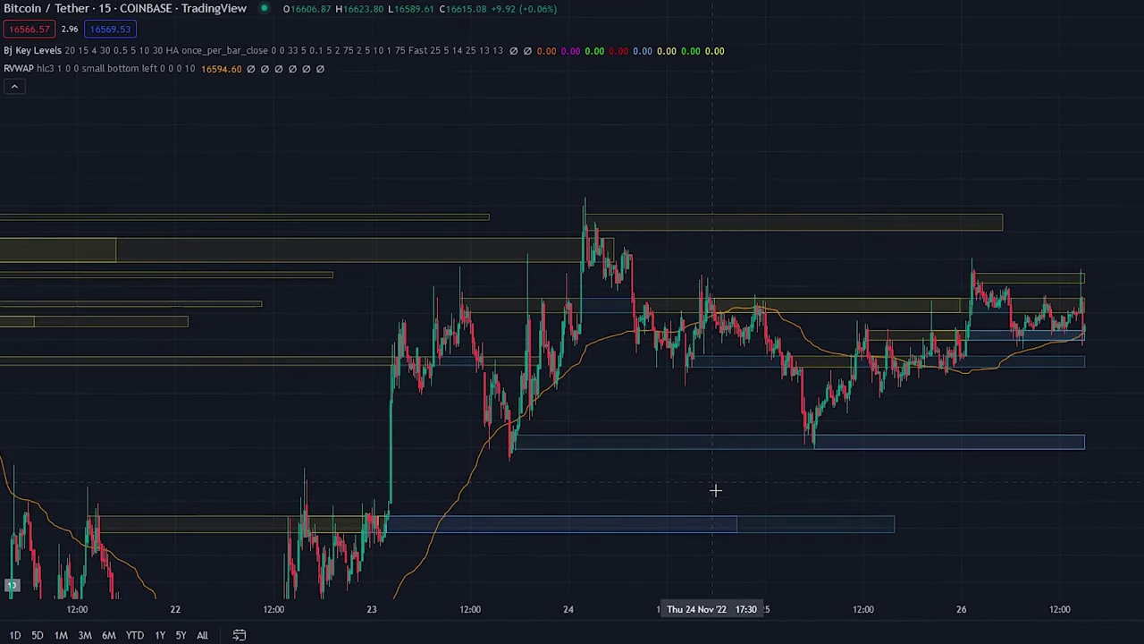
{"action": "left_click_drag", "start_coordinate": [728, 524], "coordinate": [850, 376]}
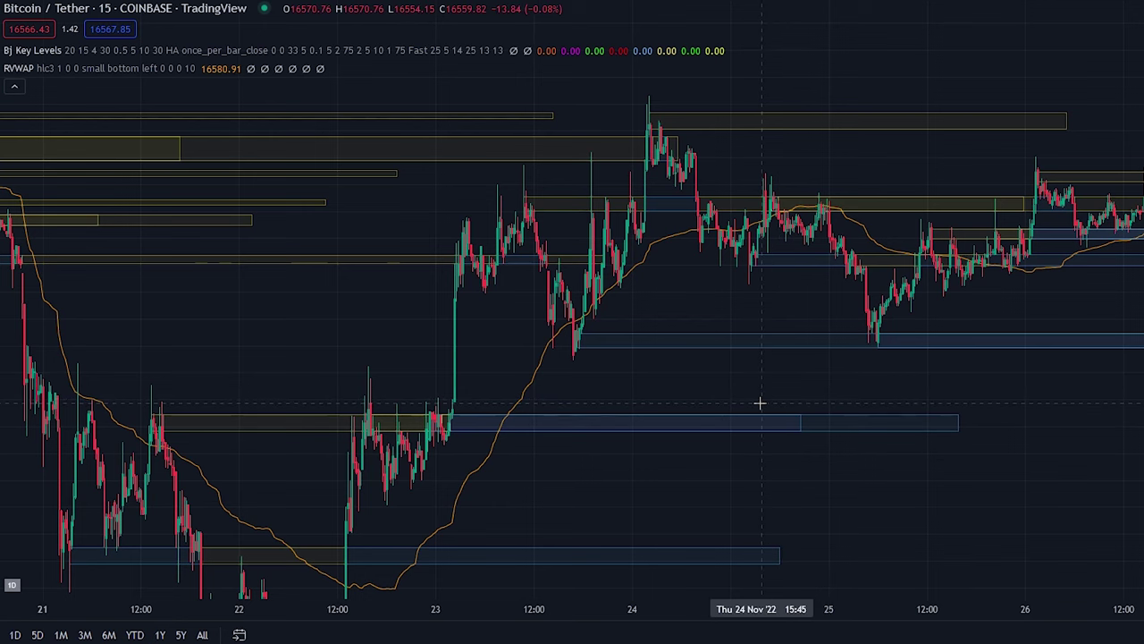
Step: Set the RVWAP line colour to magenta and its thickness to the second width, then confirm
{"action": "left_click", "coordinate": [230, 68]}
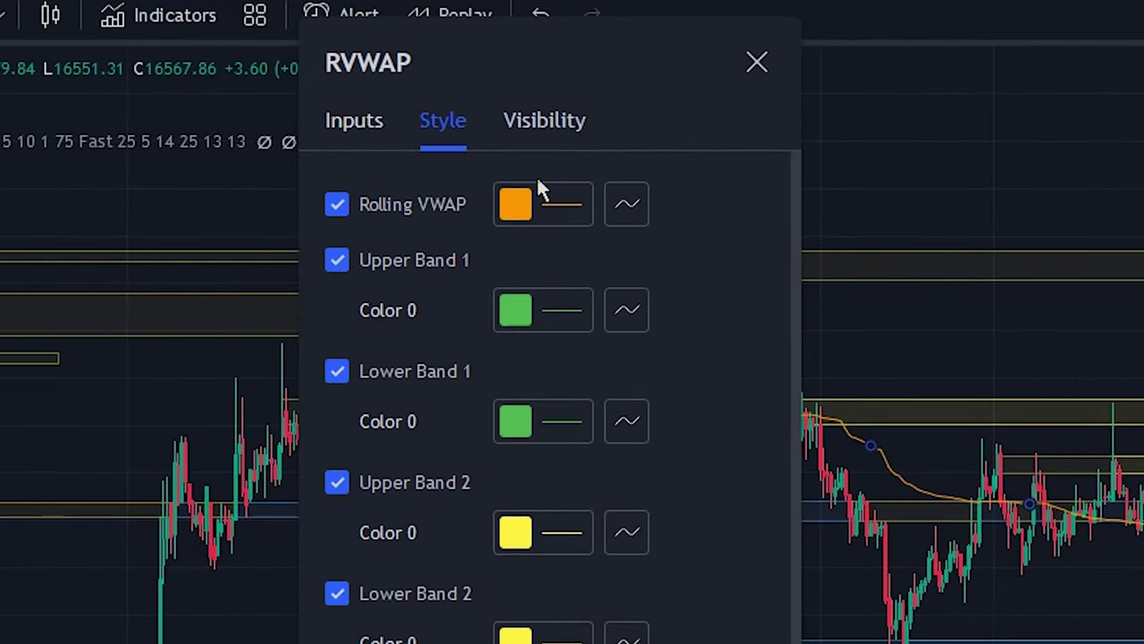
{"action": "left_click", "coordinate": [547, 207]}
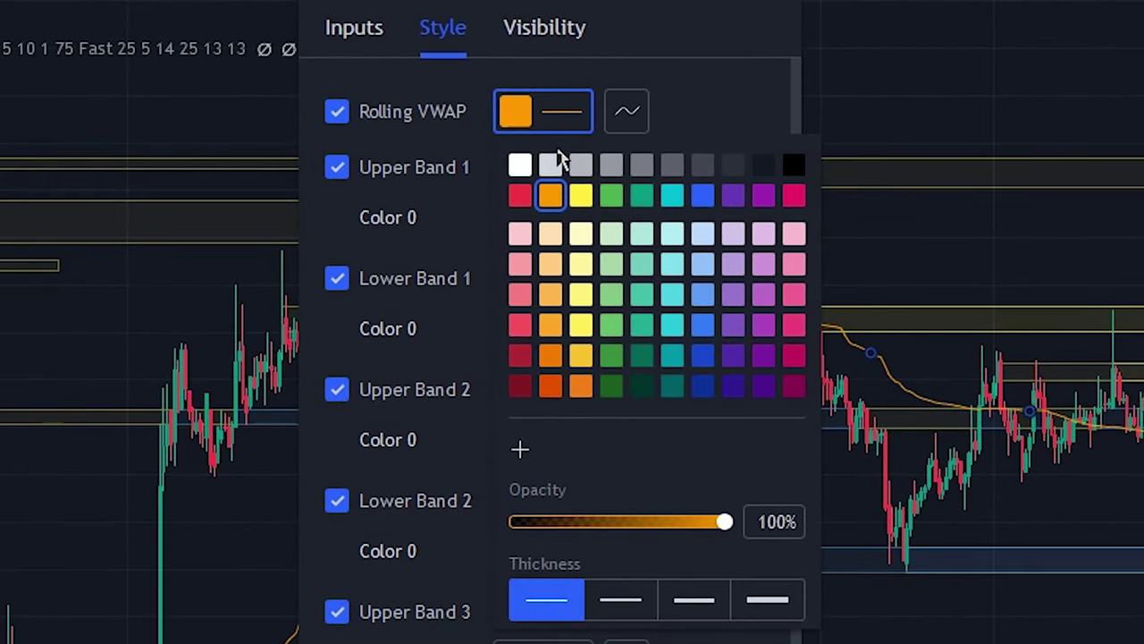
{"action": "left_click", "coordinate": [793, 202]}
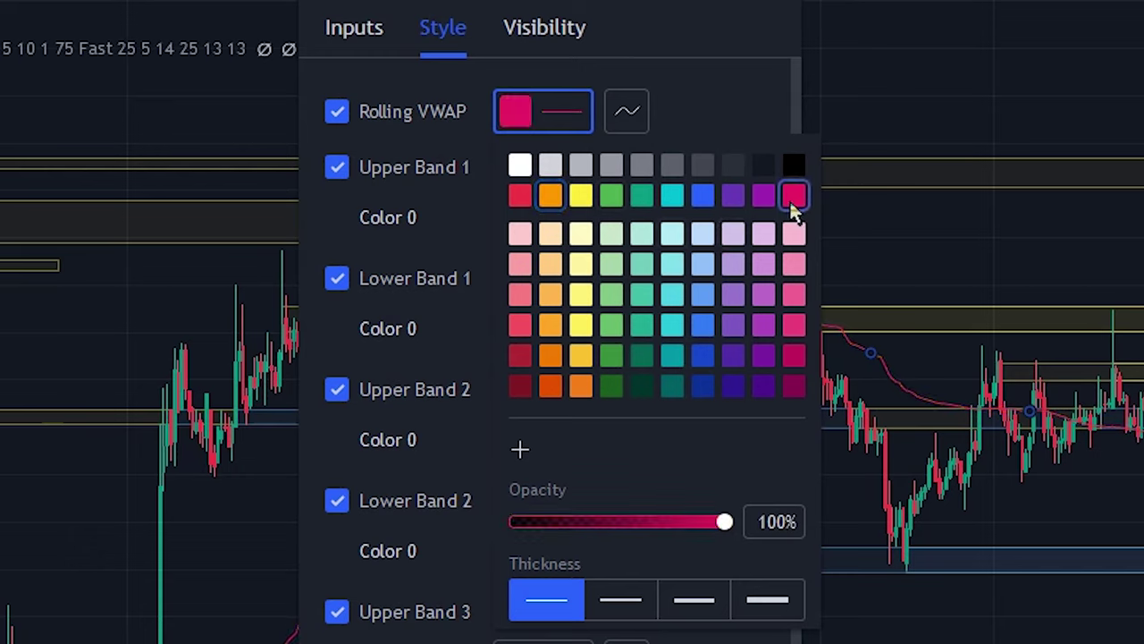
{"action": "left_click", "coordinate": [609, 601]}
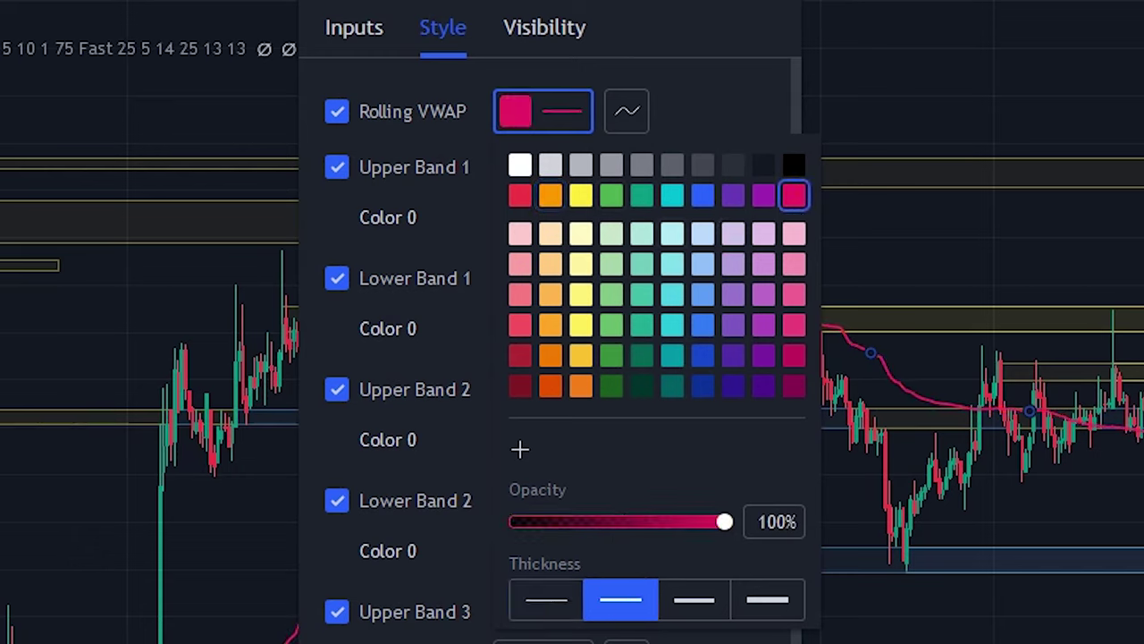
{"action": "key", "text": "Escape"}
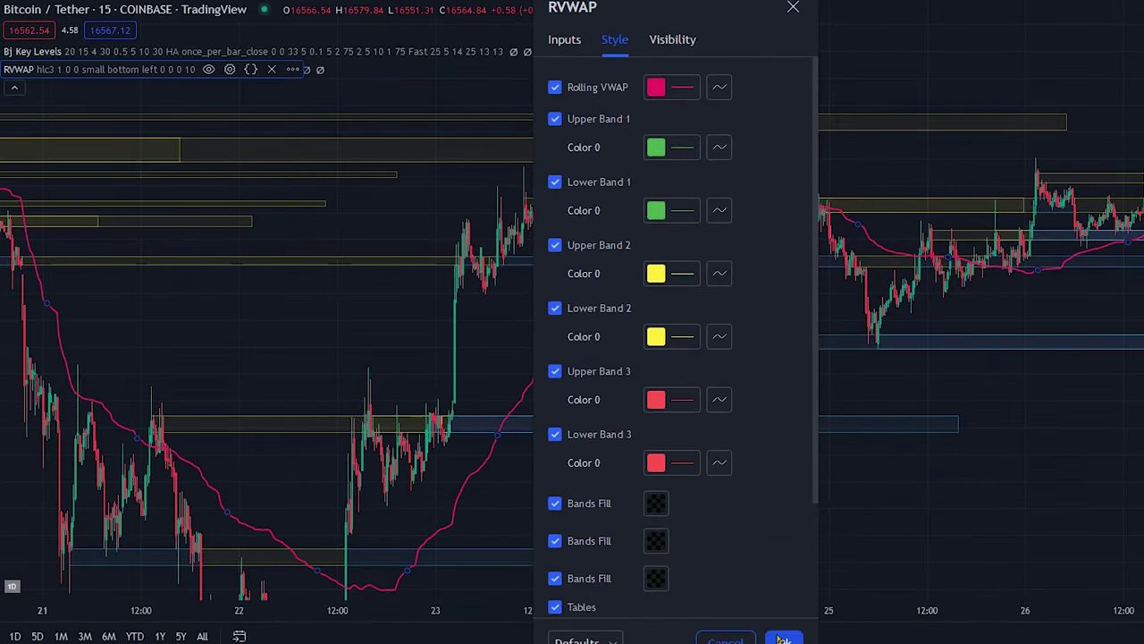
{"action": "left_click", "coordinate": [783, 640]}
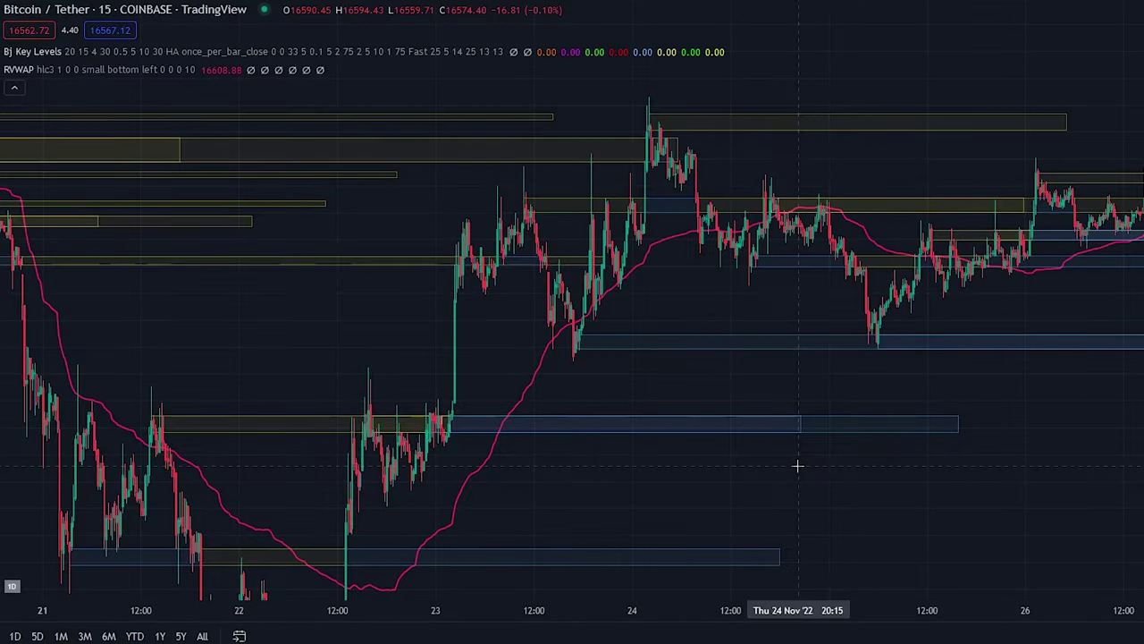
{"action": "left_click_drag", "start_coordinate": [652, 483], "coordinate": [1077, 495]}
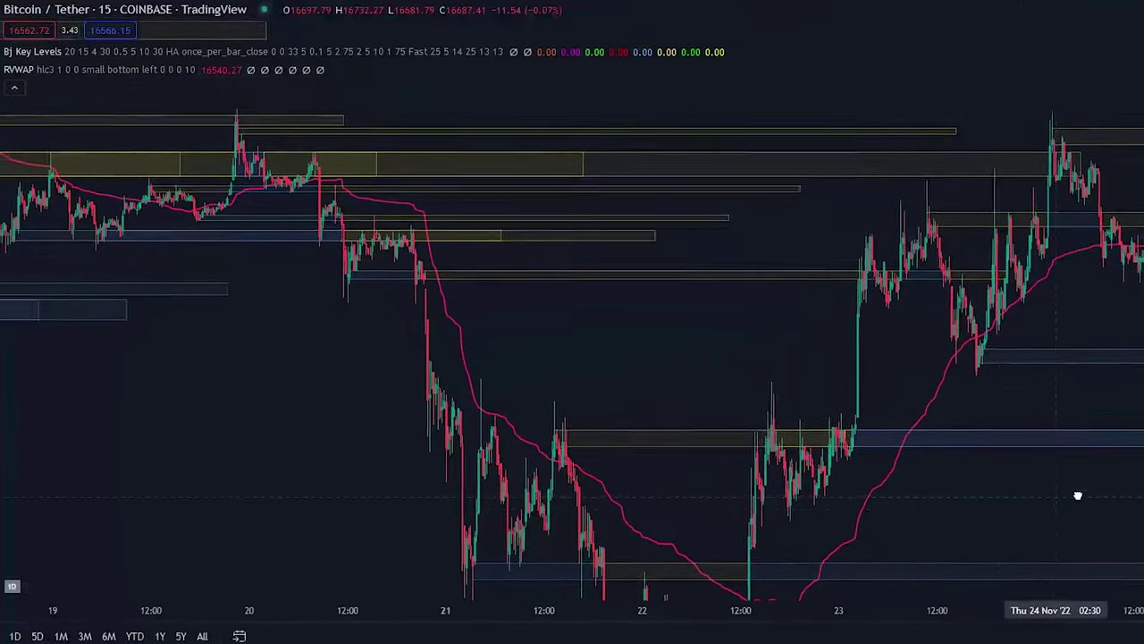
{"action": "scroll", "coordinate": [903, 485], "scroll_direction": "down", "scroll_amount": 5}
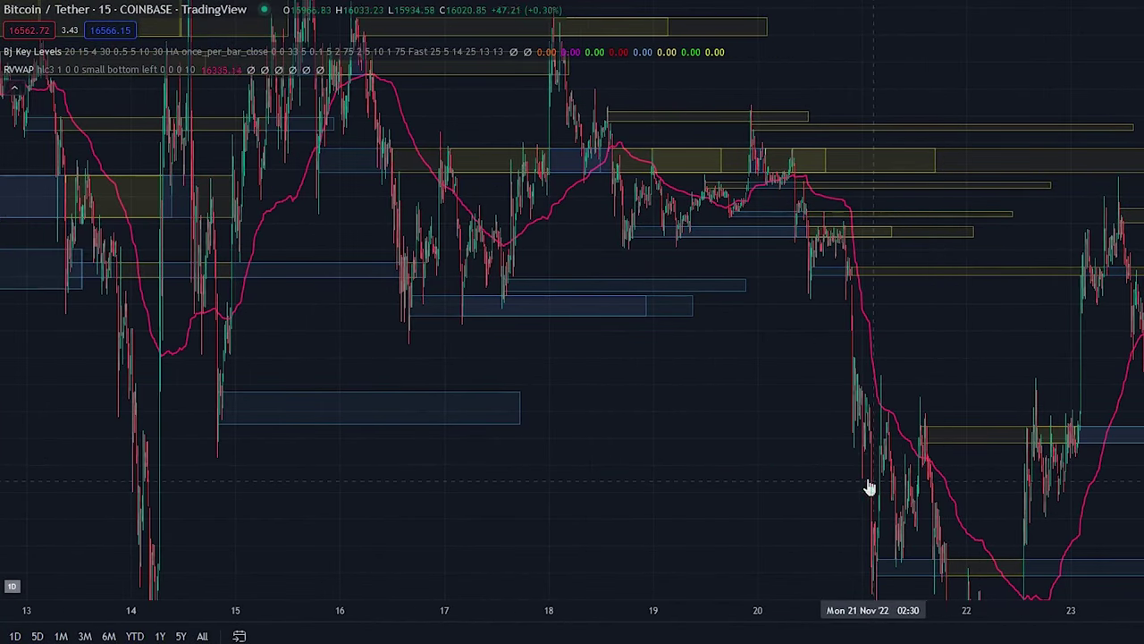
{"action": "left_click_drag", "start_coordinate": [656, 383], "coordinate": [1139, 450]}
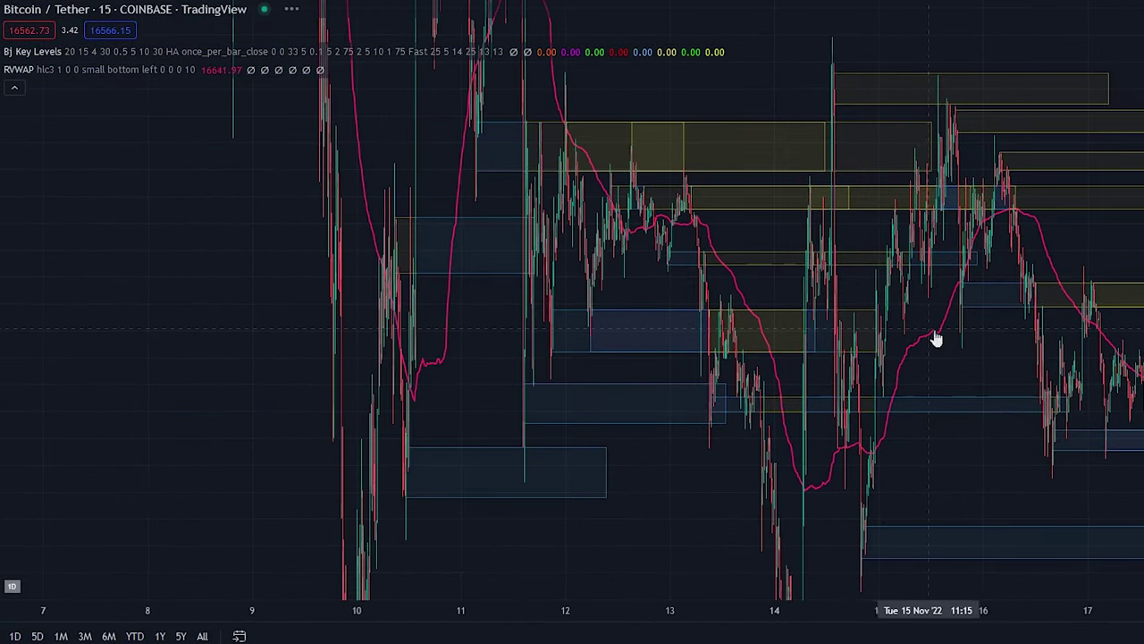
{"action": "left_click_drag", "start_coordinate": [936, 338], "coordinate": [1078, 452]}
{"action": "scroll", "coordinate": [987, 490], "scroll_direction": "up", "scroll_amount": 3}
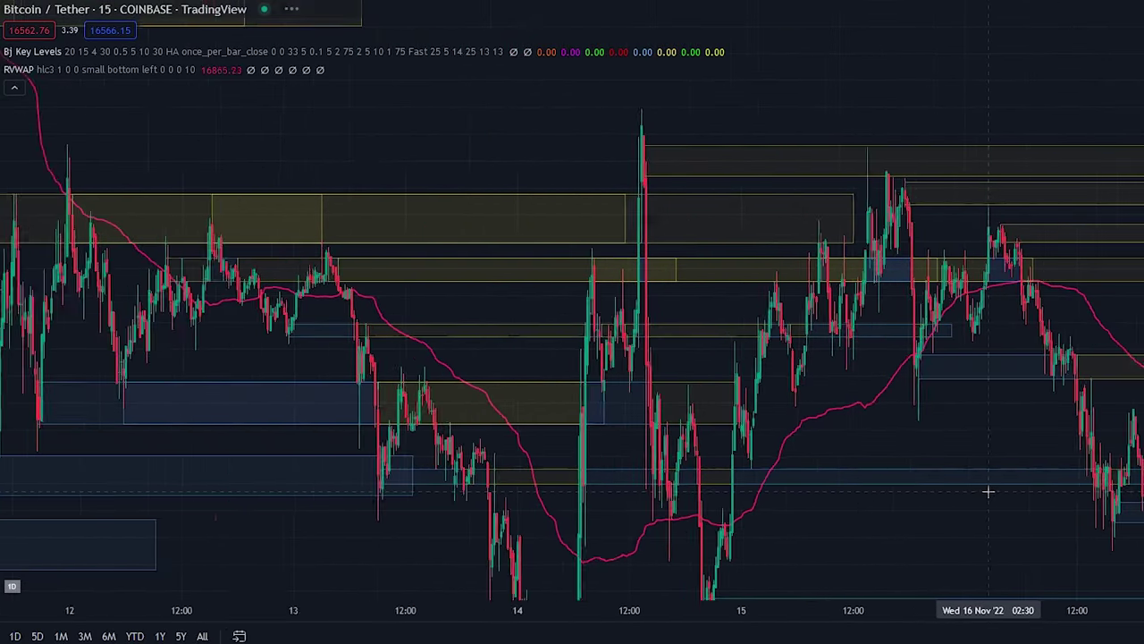
{"action": "left_click_drag", "start_coordinate": [845, 449], "coordinate": [901, 389]}
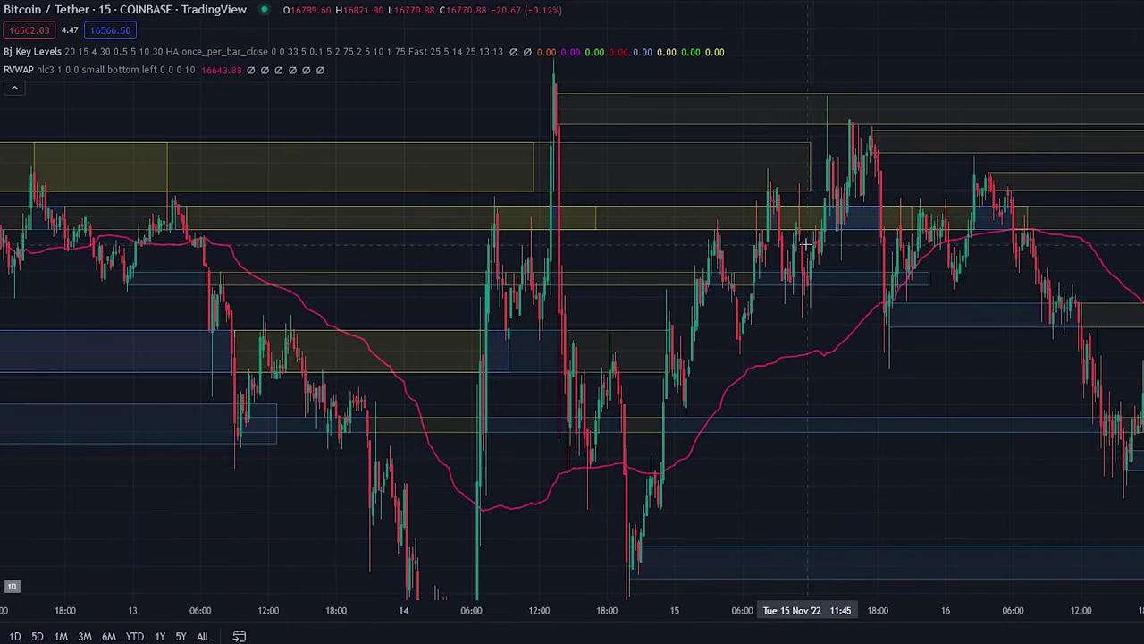
{"action": "scroll", "coordinate": [800, 246], "scroll_direction": "up", "scroll_amount": 2}
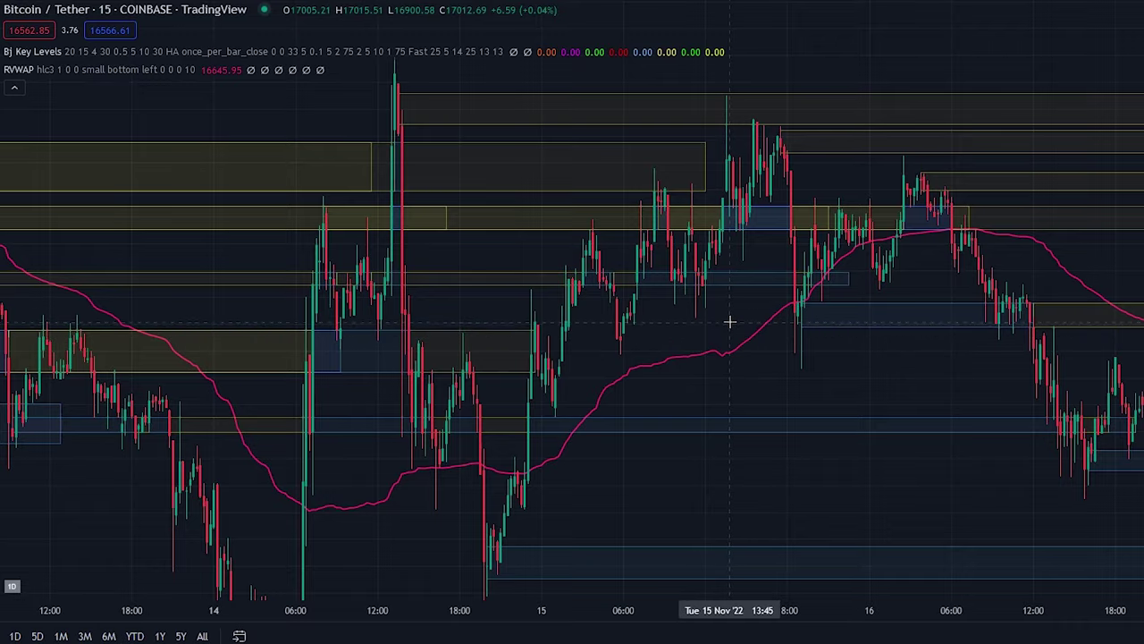
{"action": "left_click_drag", "start_coordinate": [729, 321], "coordinate": [414, 398]}
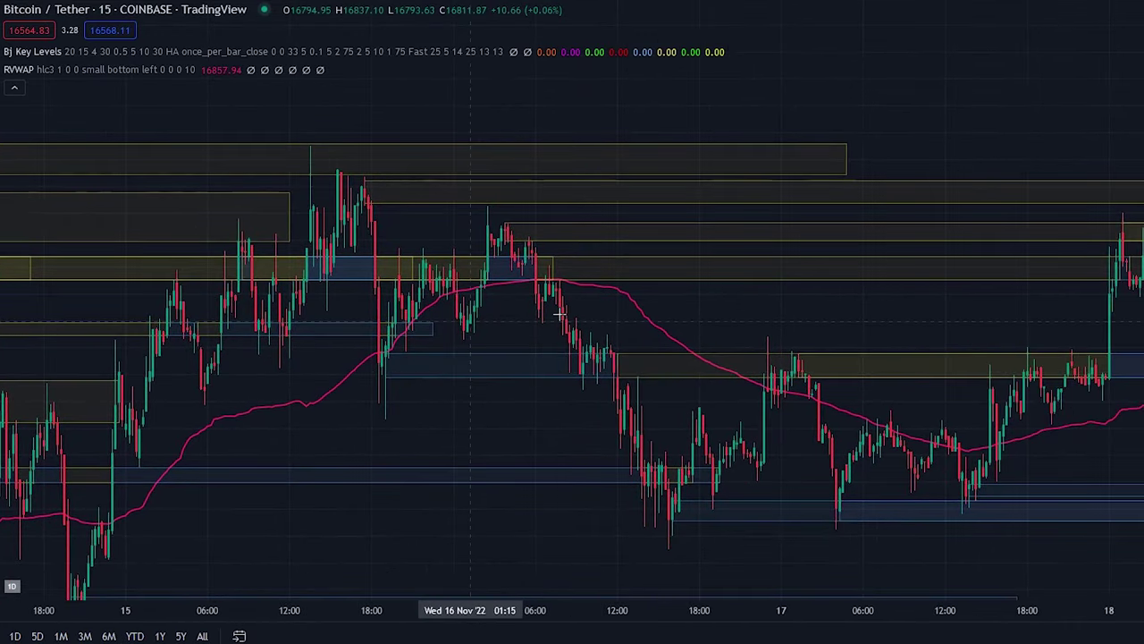
{"action": "left_click_drag", "start_coordinate": [767, 306], "coordinate": [396, 286]}
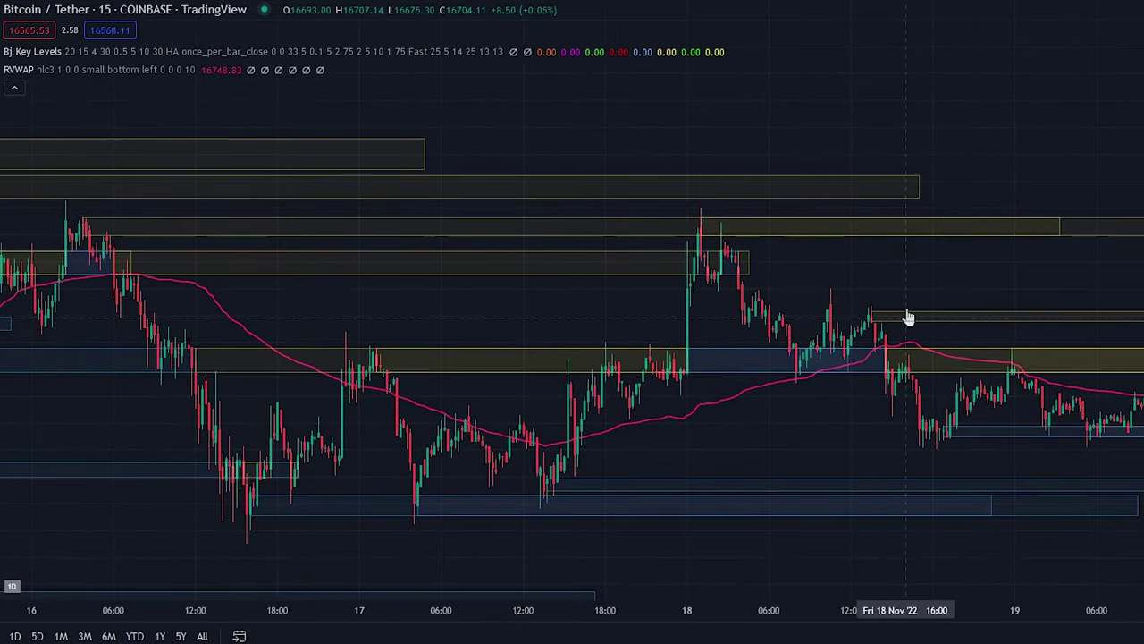
{"action": "left_click_drag", "start_coordinate": [906, 316], "coordinate": [549, 272]}
{"action": "left_click_drag", "start_coordinate": [840, 277], "coordinate": [537, 294]}
{"action": "left_click_drag", "start_coordinate": [938, 301], "coordinate": [439, 158]}
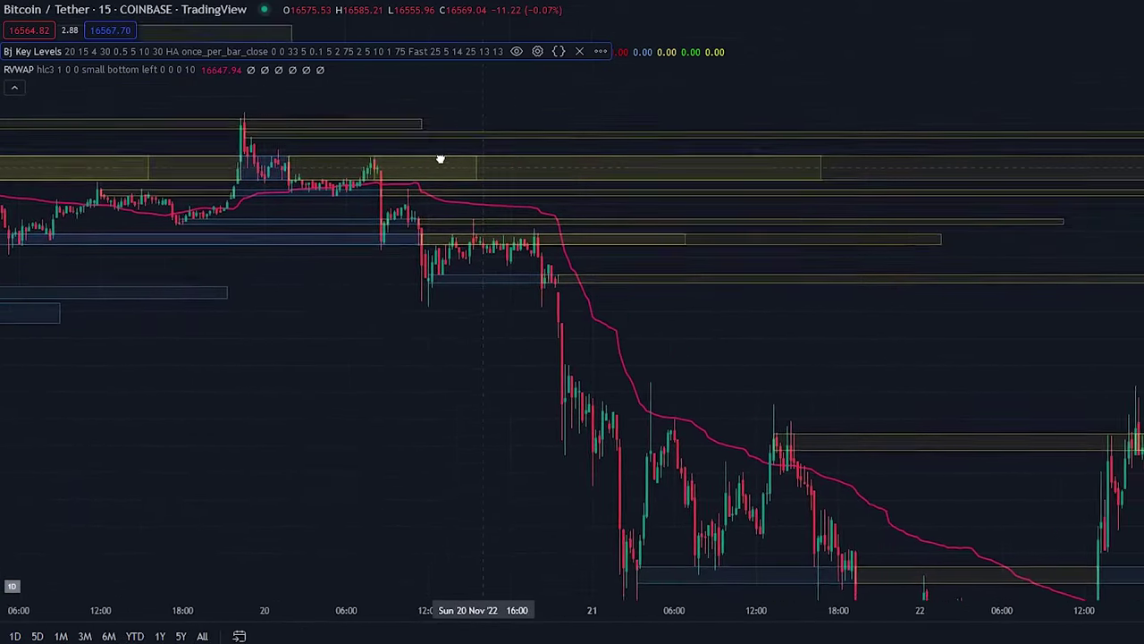
{"action": "left_click_drag", "start_coordinate": [1085, 331], "coordinate": [256, 360]}
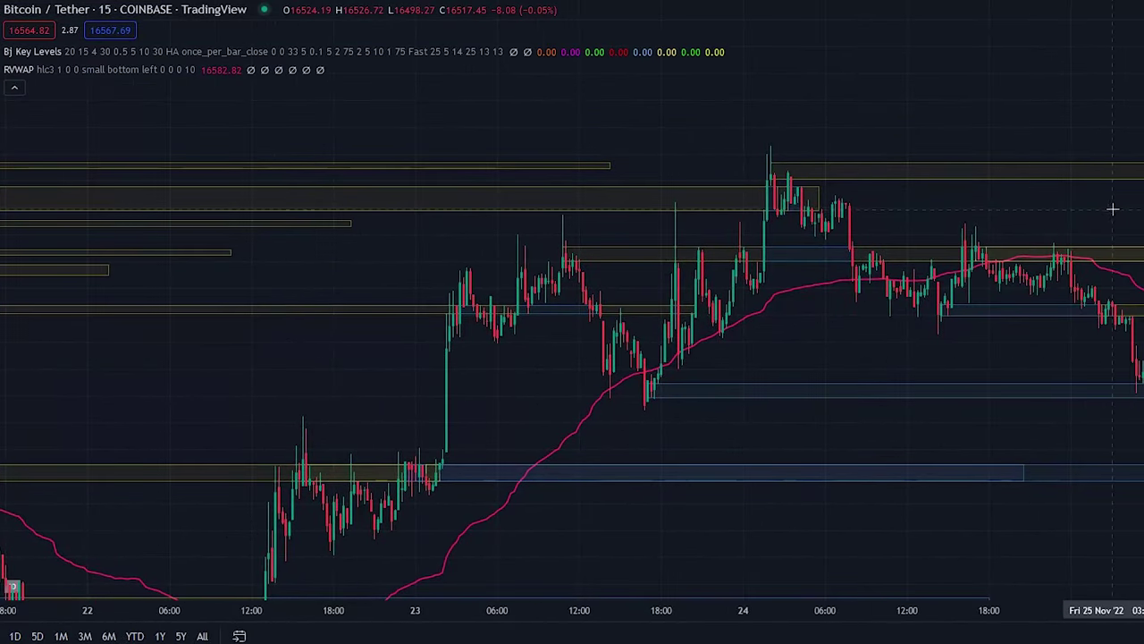
{"action": "left_click_drag", "start_coordinate": [1037, 233], "coordinate": [667, 245]}
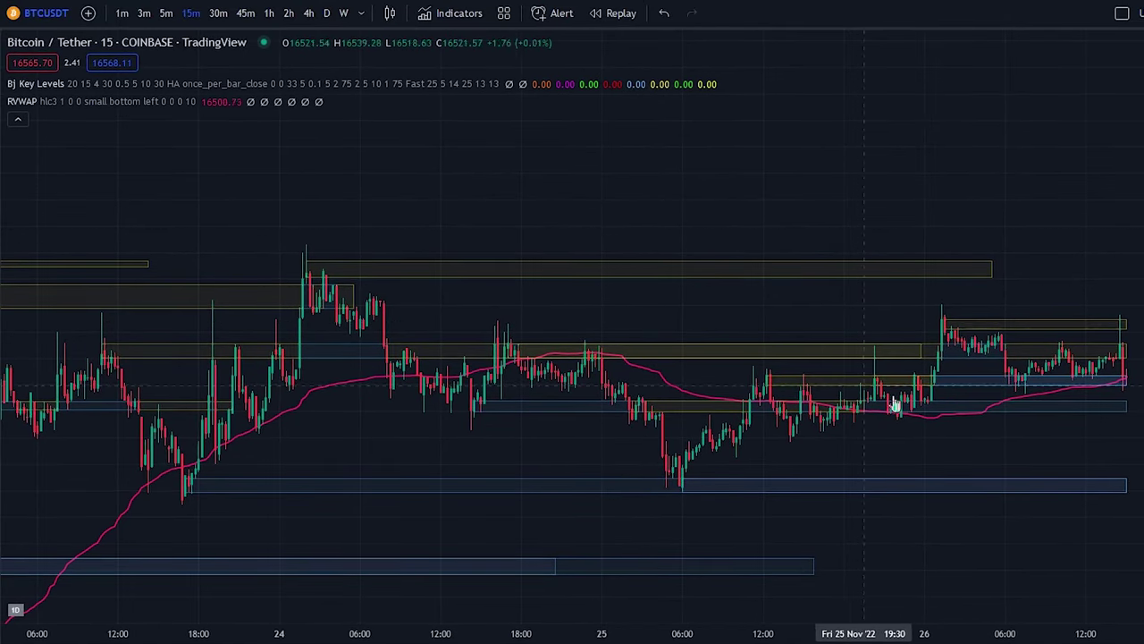
Step: Search 'supertren' and add LuxAlgo's SuperTrend Oscillator [LUX] as a pane below the chart
{"action": "left_click", "coordinate": [455, 13]}
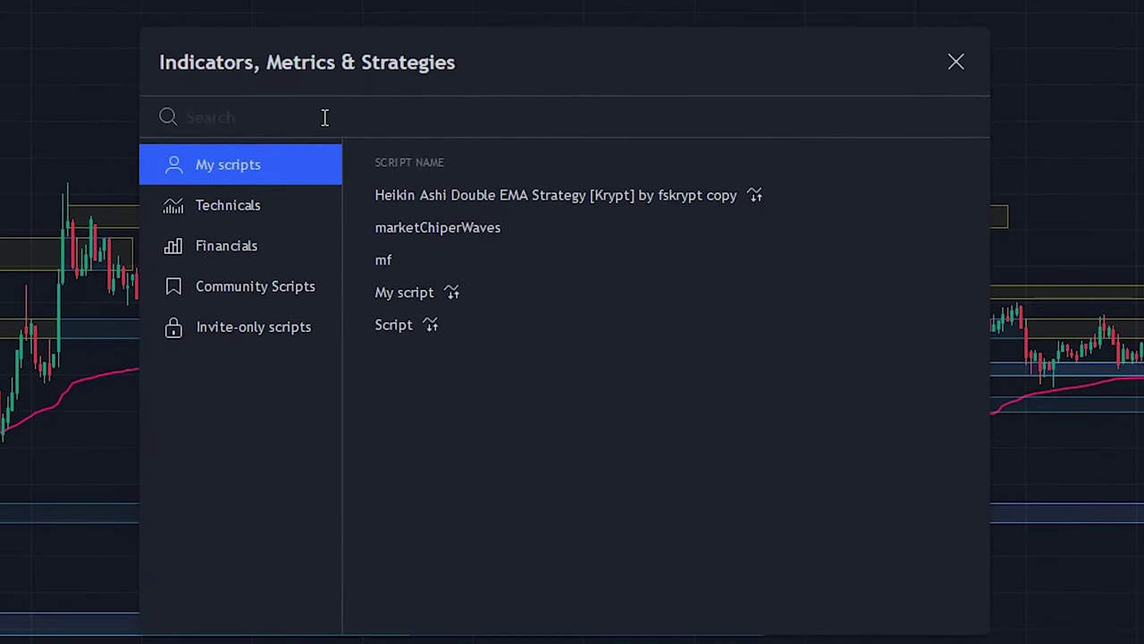
{"action": "type", "text": "supertrend oscillator"}
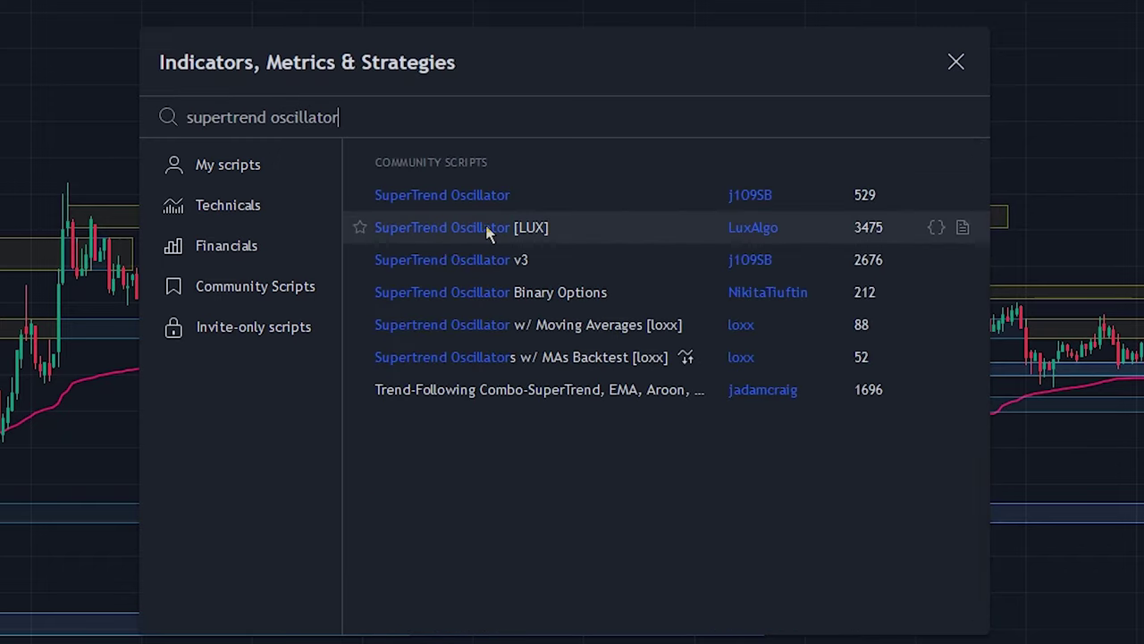
{"action": "left_click", "coordinate": [489, 231]}
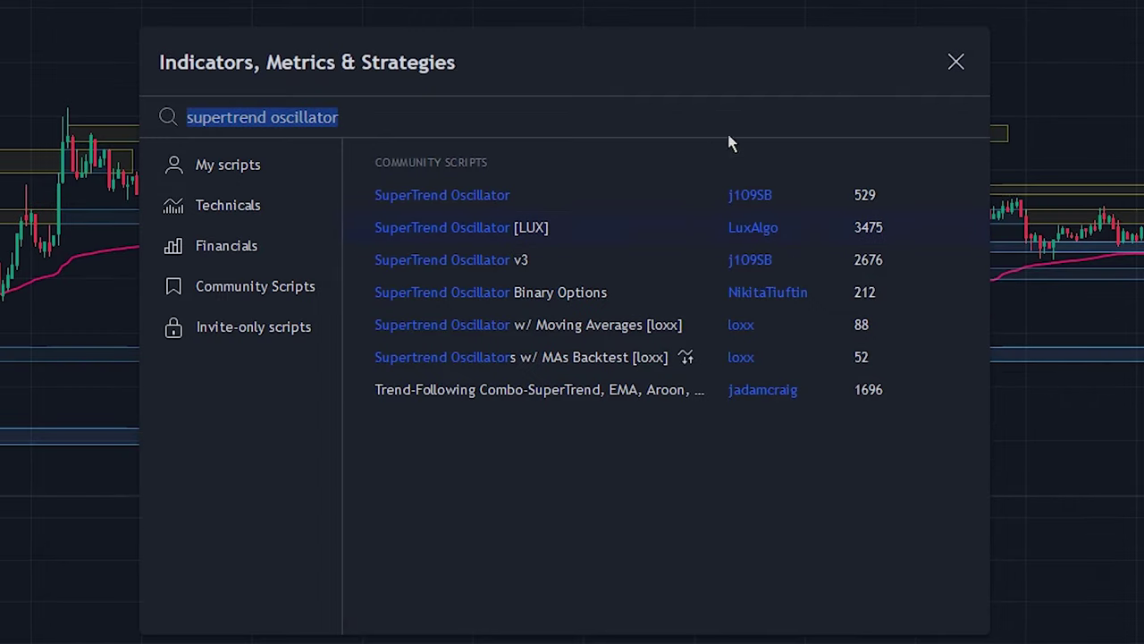
{"action": "left_click", "coordinate": [955, 63]}
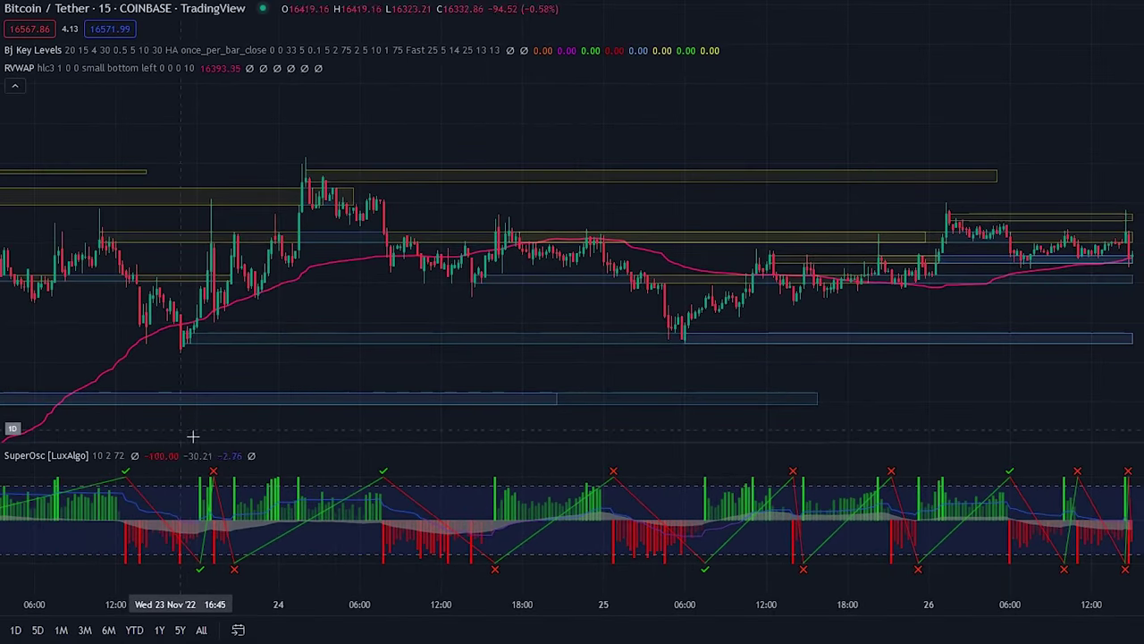
Step: In SuperOsc settings, hide the oscillator's Plot line, labels and signal lines
{"action": "left_click", "coordinate": [159, 455]}
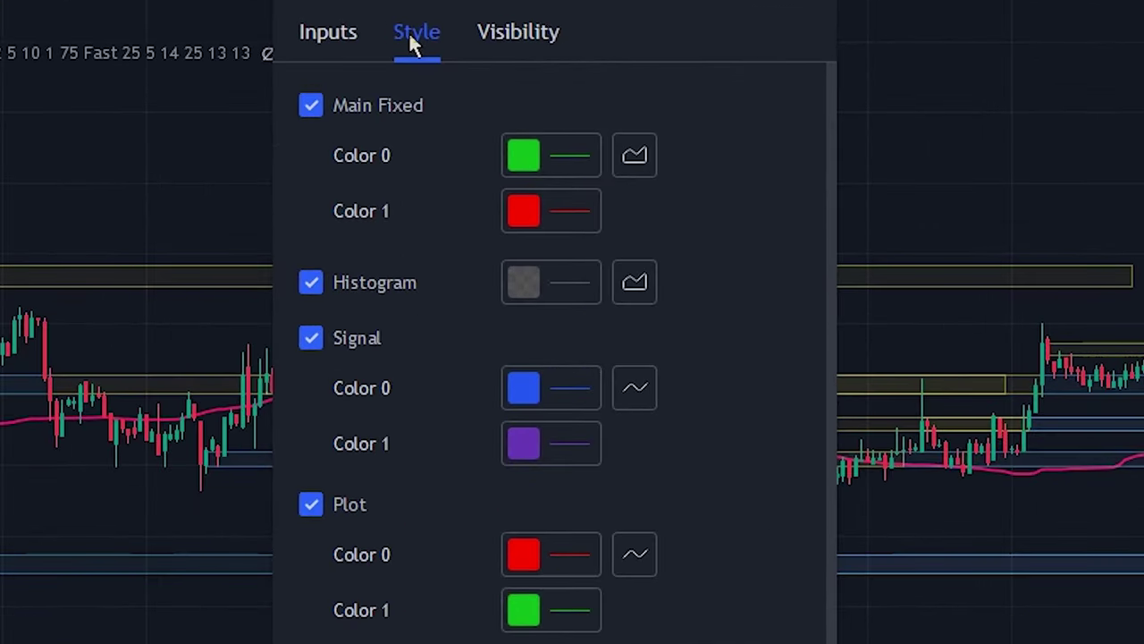
{"action": "scroll", "coordinate": [411, 257], "scroll_direction": "down", "scroll_amount": 2}
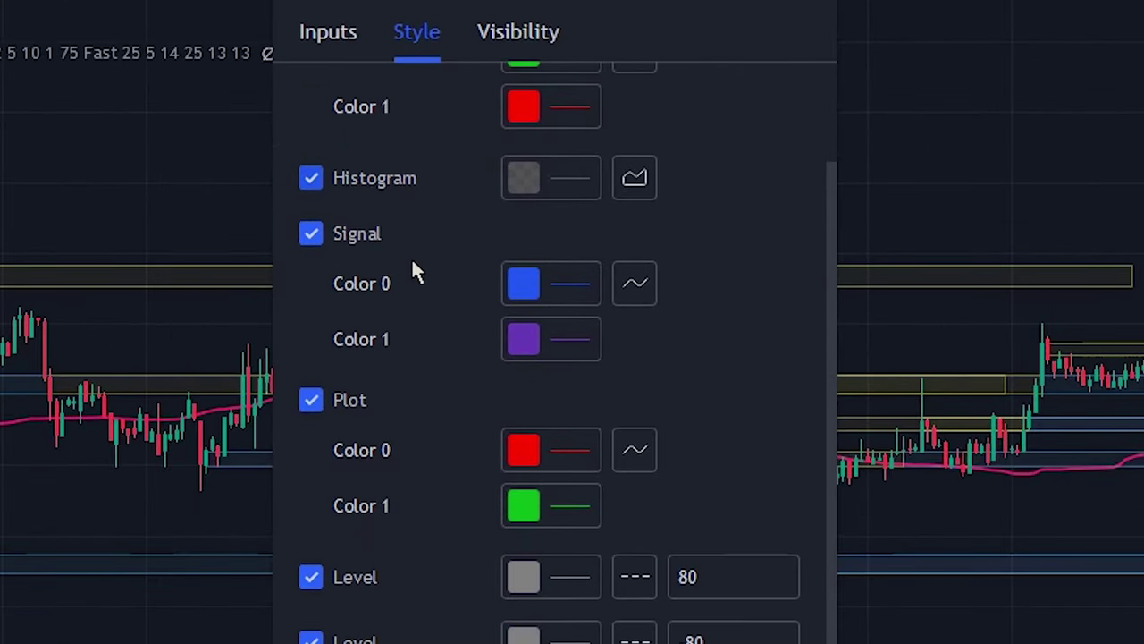
{"action": "left_click", "coordinate": [348, 403]}
{"action": "left_click", "coordinate": [342, 268]}
{"action": "left_click", "coordinate": [337, 298]}
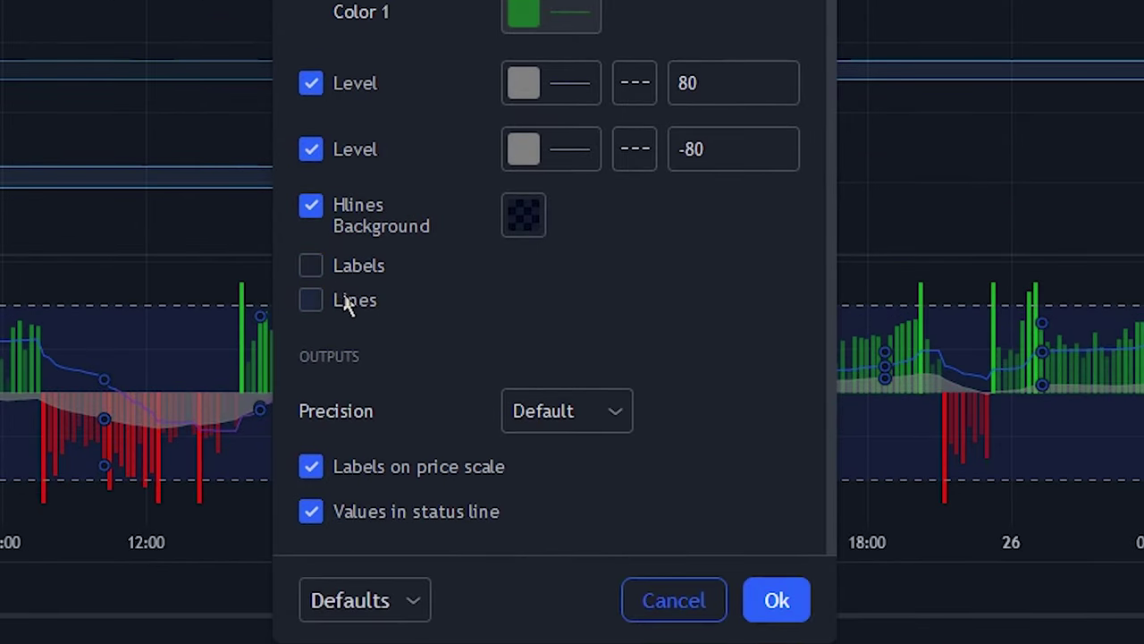
{"action": "scroll", "coordinate": [506, 263], "scroll_direction": "up", "scroll_amount": 2}
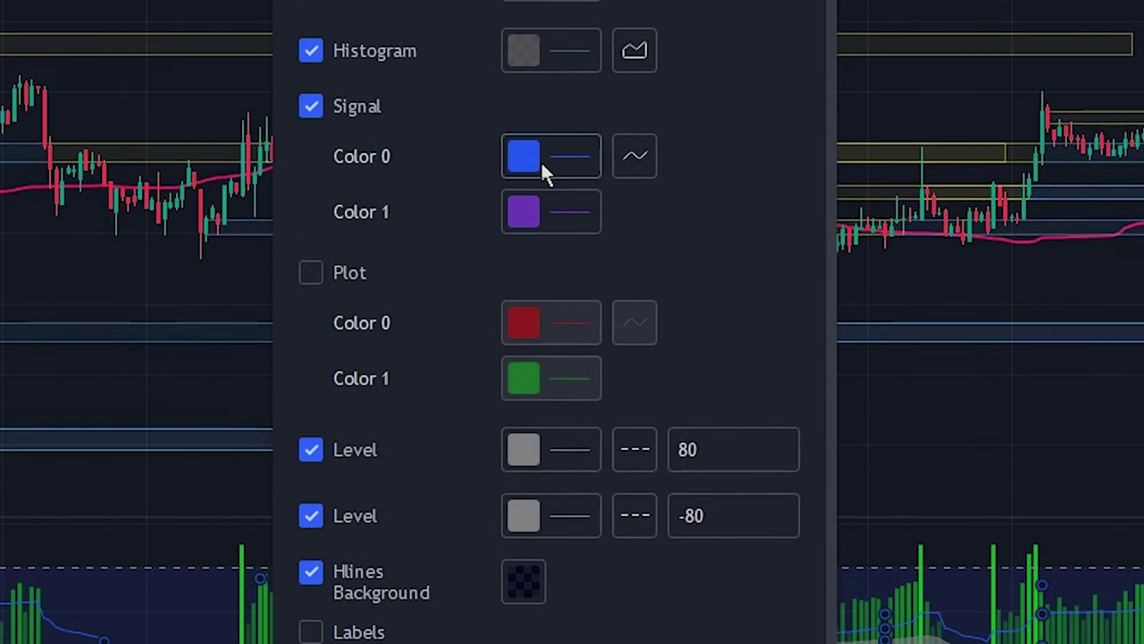
Step: Set Signal Color 0 and Color 1 both to cyan and apply the style
{"action": "left_click", "coordinate": [541, 160]}
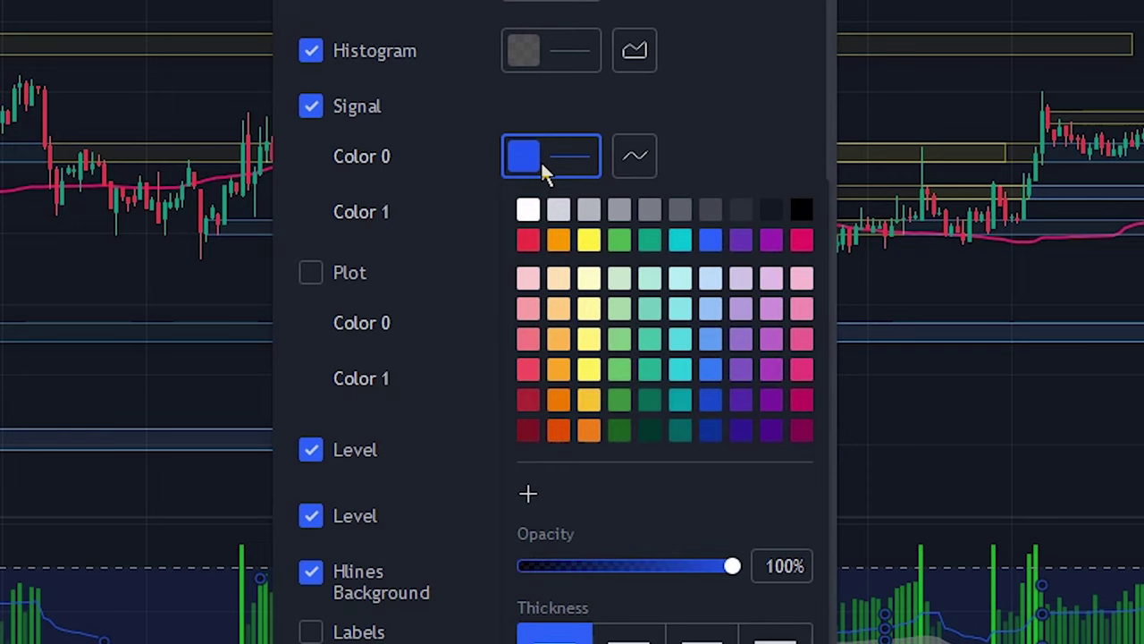
{"action": "left_click", "coordinate": [679, 241]}
{"action": "left_click", "coordinate": [700, 171]}
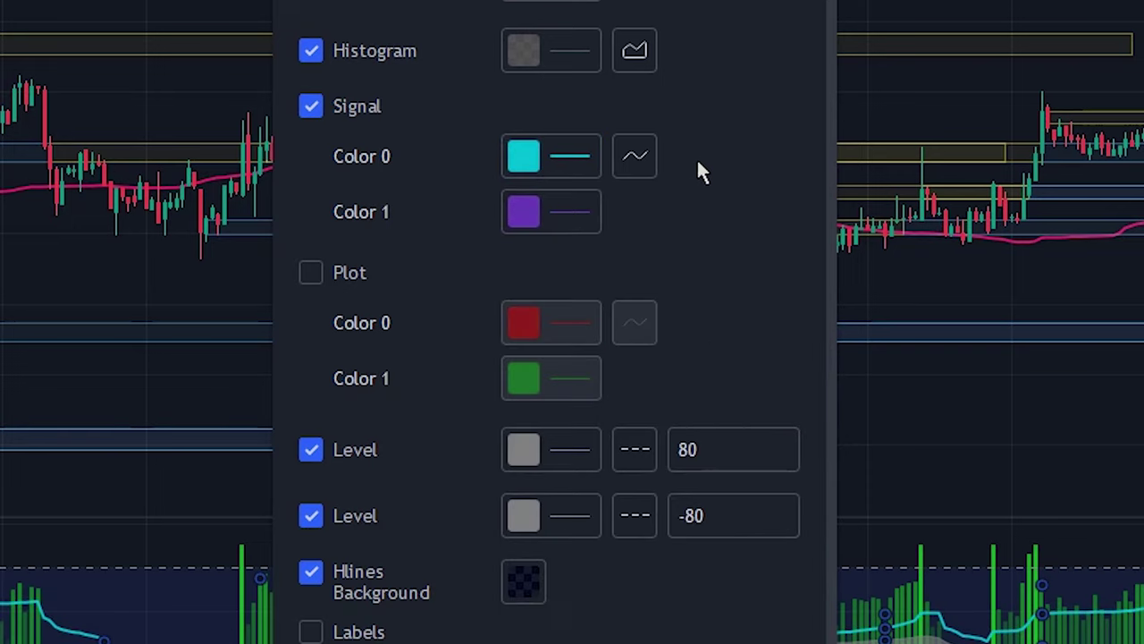
{"action": "left_click", "coordinate": [592, 229]}
{"action": "left_click", "coordinate": [680, 296]}
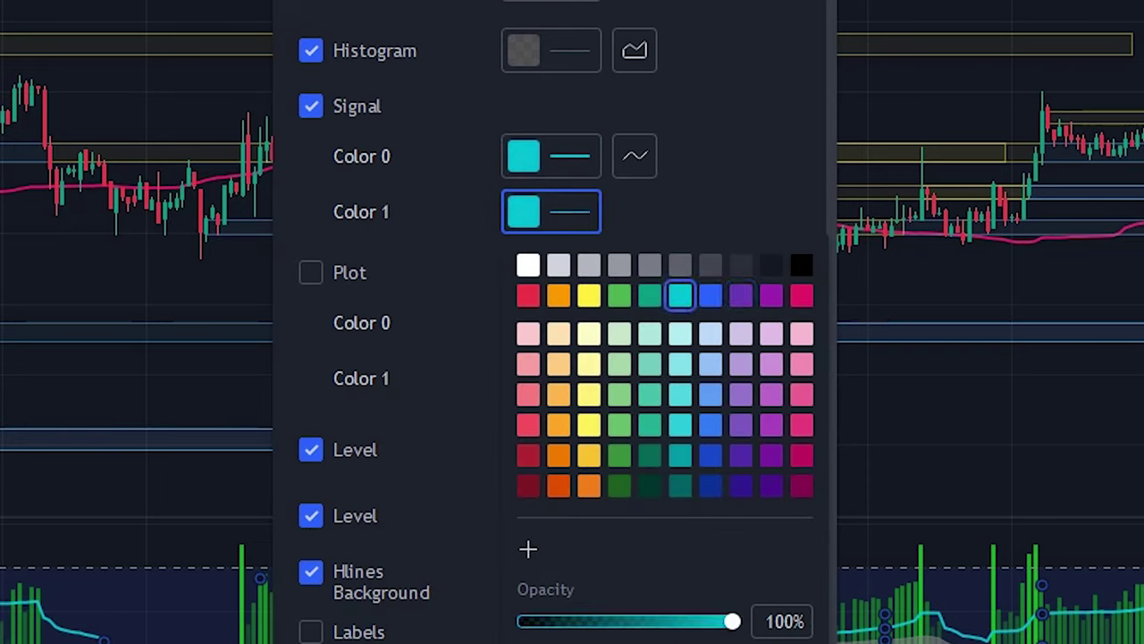
{"action": "left_click", "coordinate": [729, 170]}
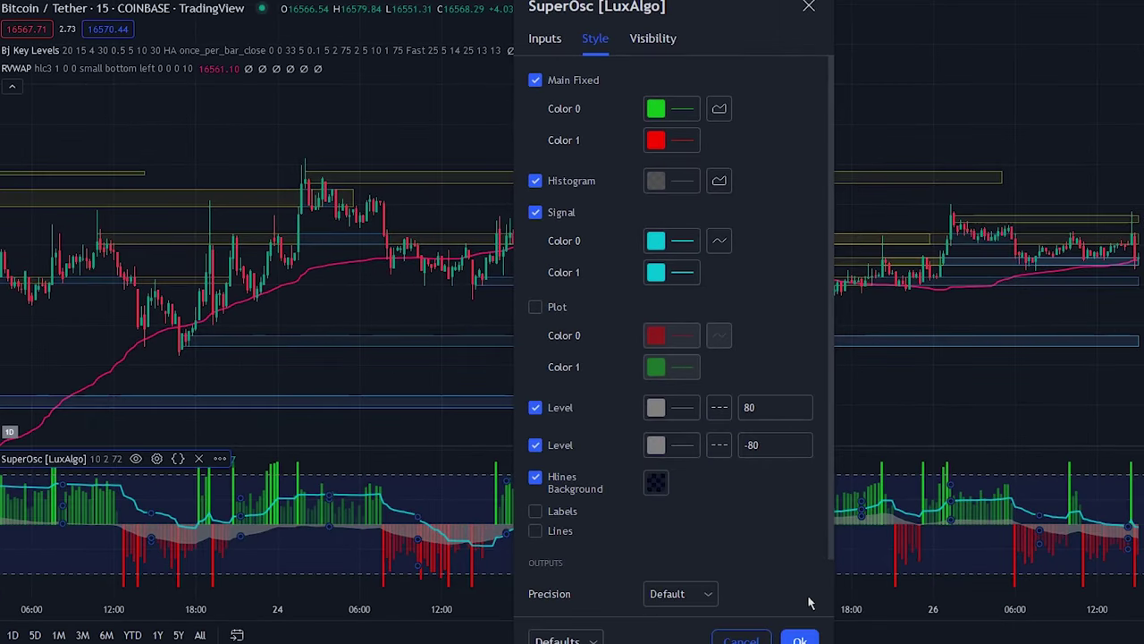
{"action": "left_click", "coordinate": [800, 638]}
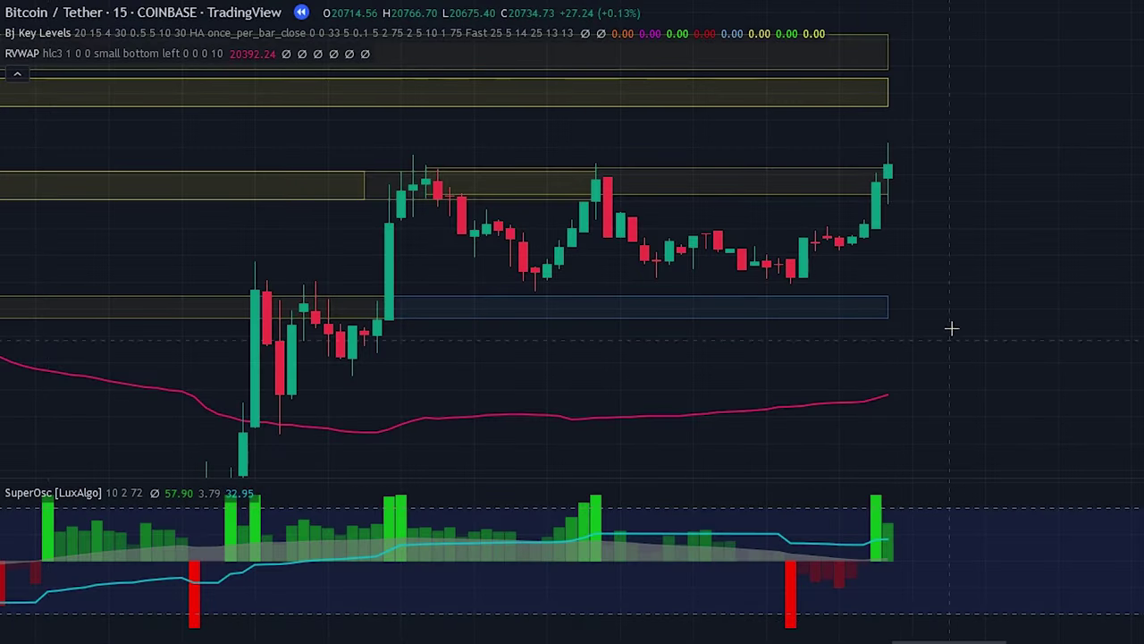
Step: Shift the chart slightly and stretch the price scale so the latest candles appear taller
{"action": "left_click_drag", "start_coordinate": [951, 329], "coordinate": [943, 300]}
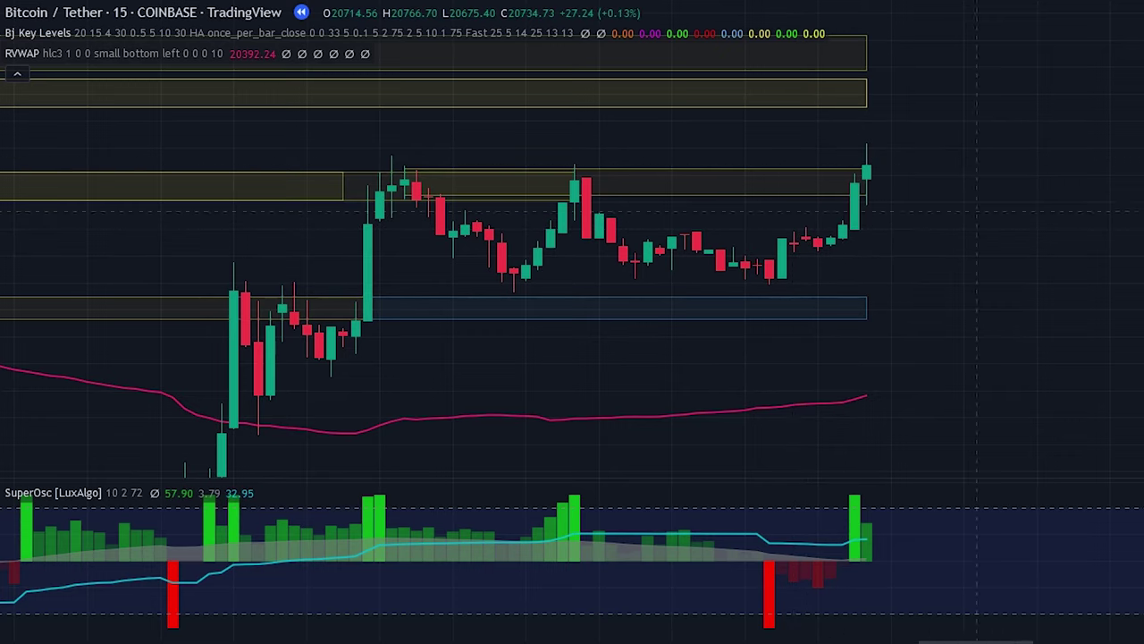
{"action": "left_click_drag", "start_coordinate": [934, 201], "coordinate": [973, 201]}
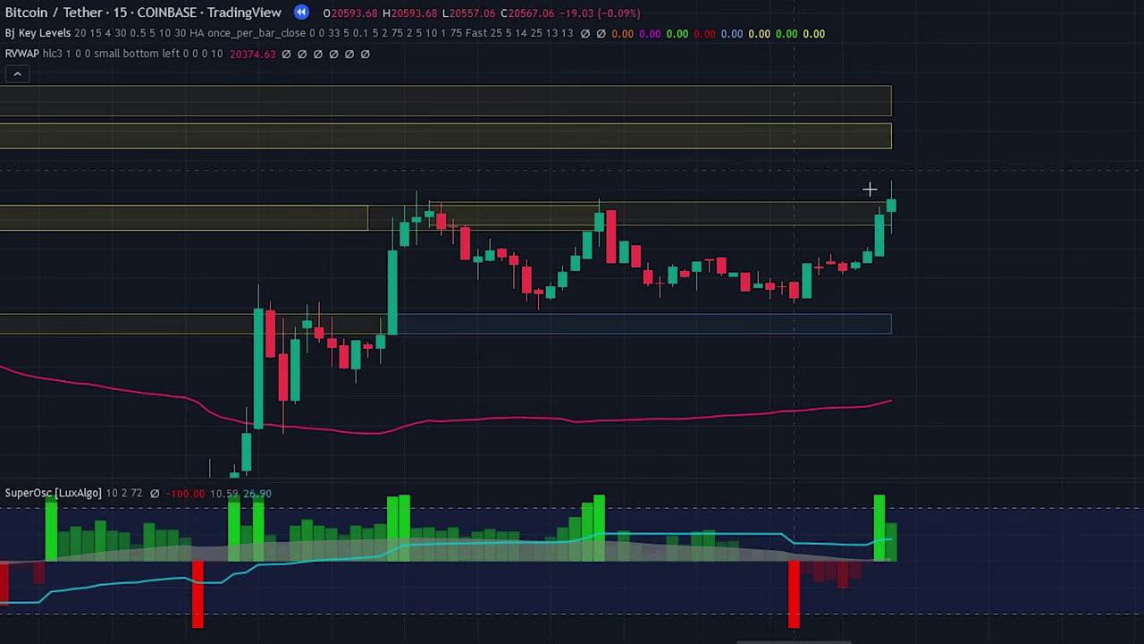
Step: Place a long position at the last candle with a 0.80% stop, 1.22% target, widened box
{"action": "left_click", "coordinate": [916, 200]}
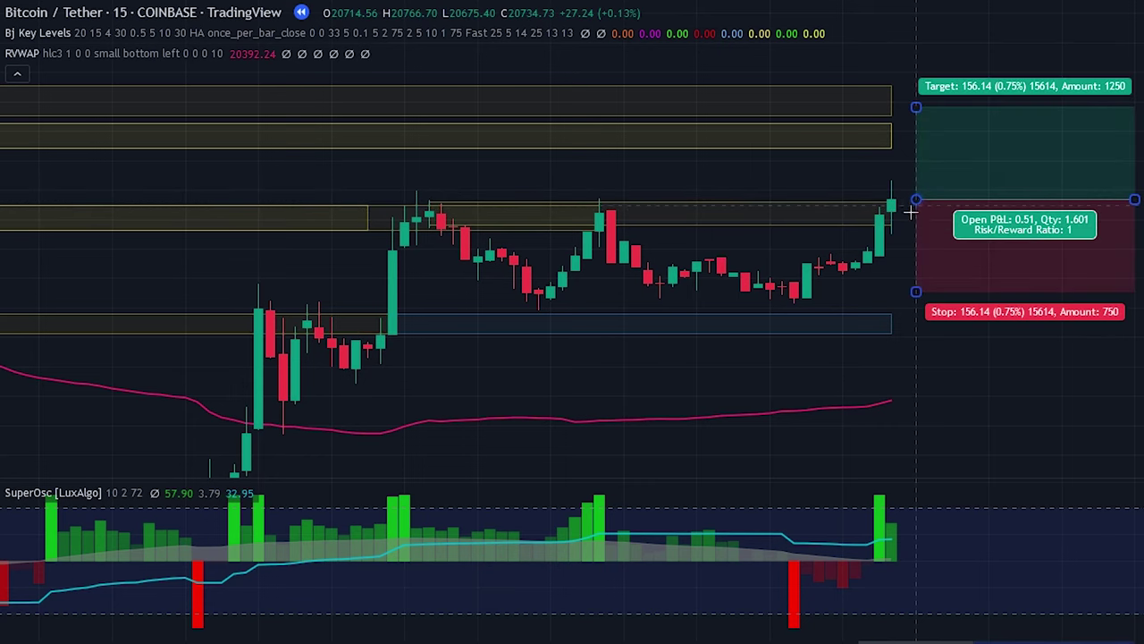
{"action": "left_click_drag", "start_coordinate": [915, 289], "coordinate": [929, 299]}
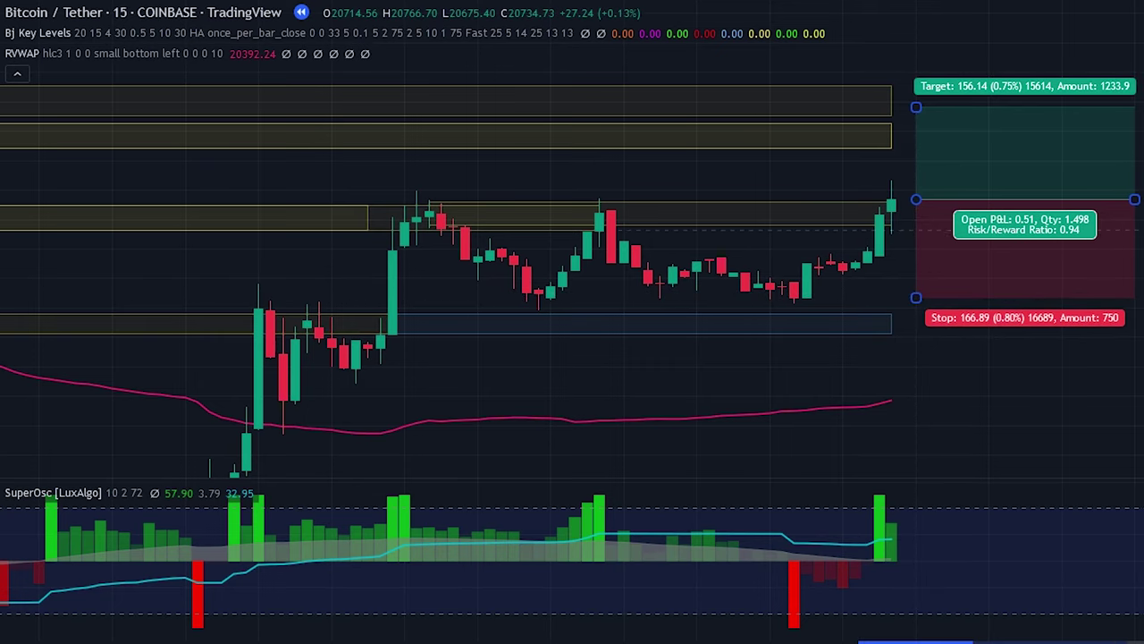
{"action": "left_click_drag", "start_coordinate": [925, 137], "coordinate": [879, 153]}
{"action": "left_click_drag", "start_coordinate": [1035, 306], "coordinate": [1143, 305]}
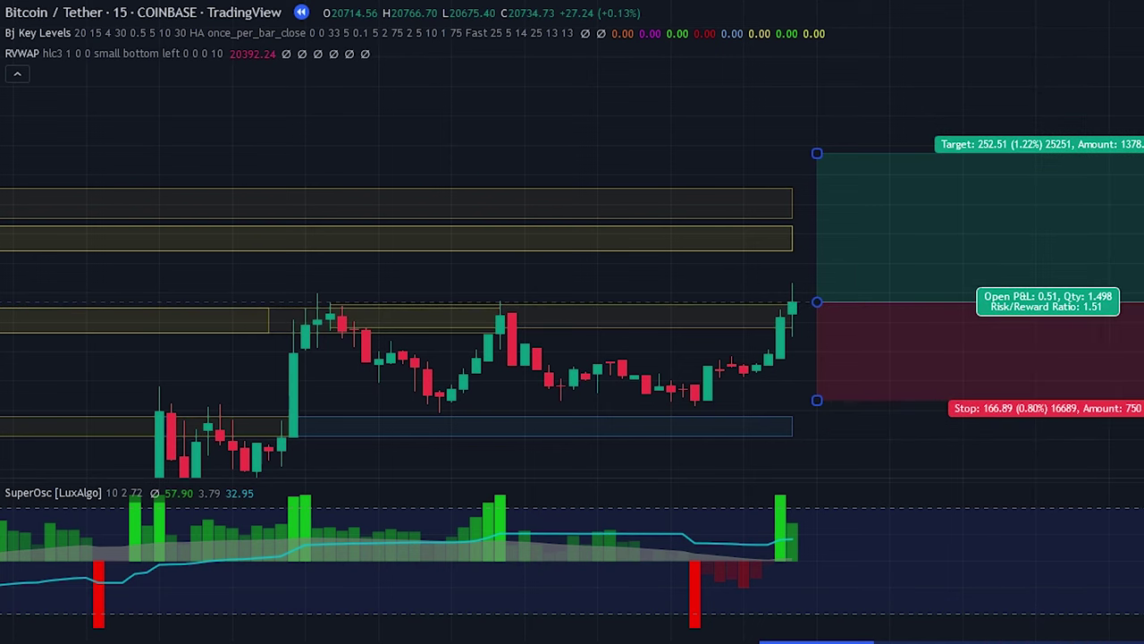
{"action": "left_click_drag", "start_coordinate": [1135, 376], "coordinate": [1128, 334]}
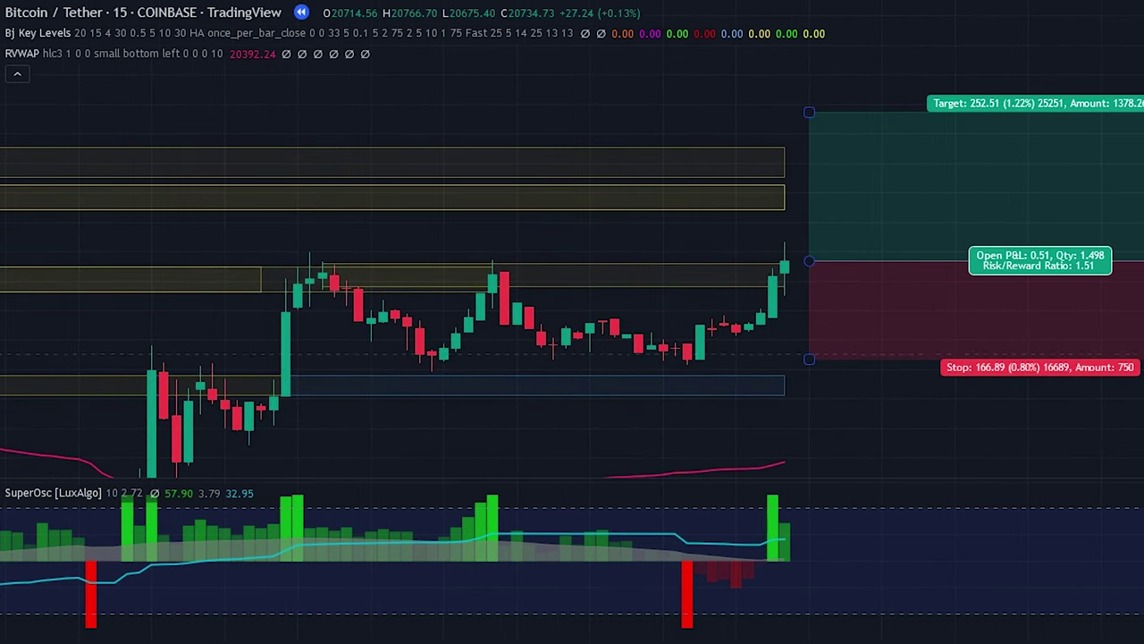
{"action": "left_click", "coordinate": [1128, 334]}
Step: Bring the newest candles near the right edge and show the long position's 1.51 risk/reward results
{"action": "left_click", "coordinate": [1122, 387]}
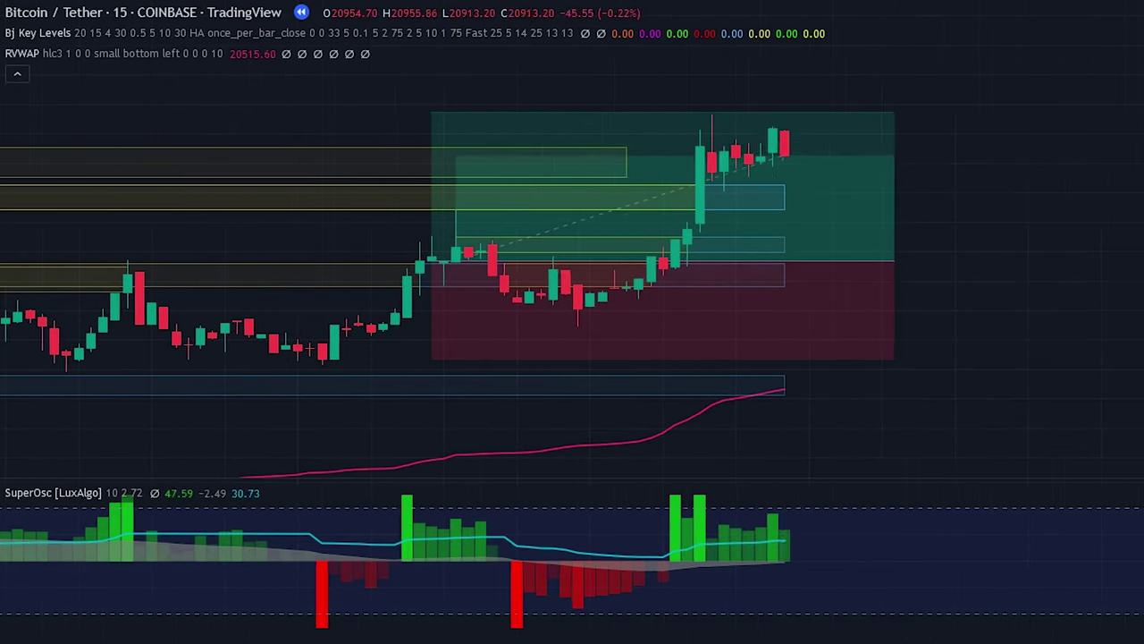
{"action": "scroll", "coordinate": [835, 372], "scroll_direction": "up", "scroll_amount": 2}
{"action": "left_click_drag", "start_coordinate": [835, 373], "coordinate": [971, 247]}
{"action": "left_click", "coordinate": [948, 257]}
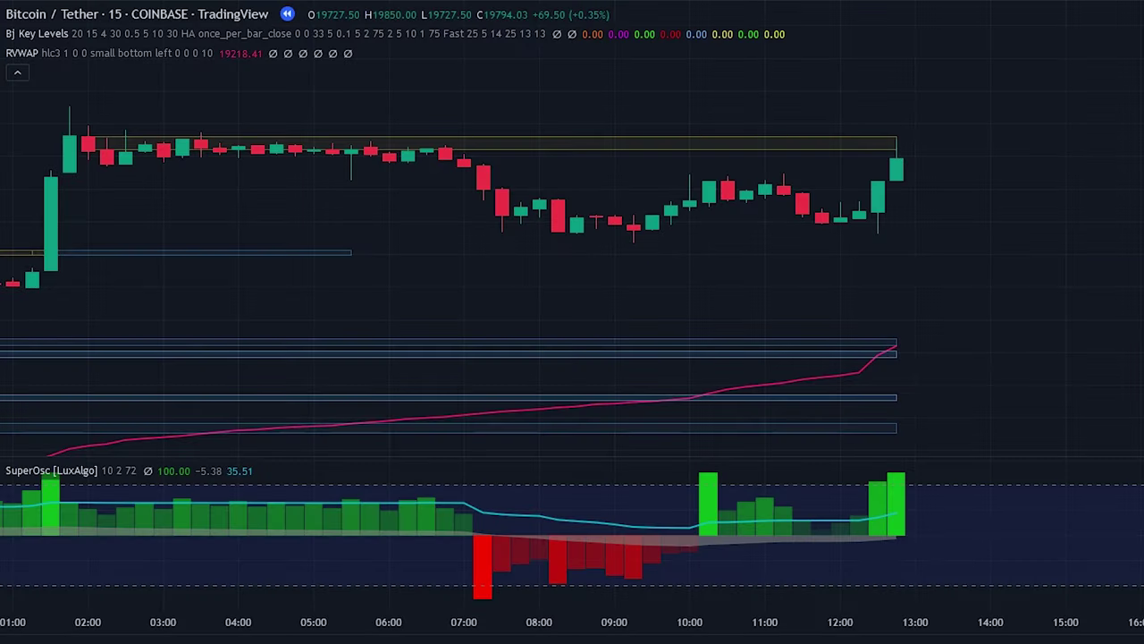
Step: Pan and stretch the chart to the 5 Oct 2022 candles breaking down through a Key Levels support
{"action": "left_click_drag", "start_coordinate": [930, 212], "coordinate": [935, 204]}
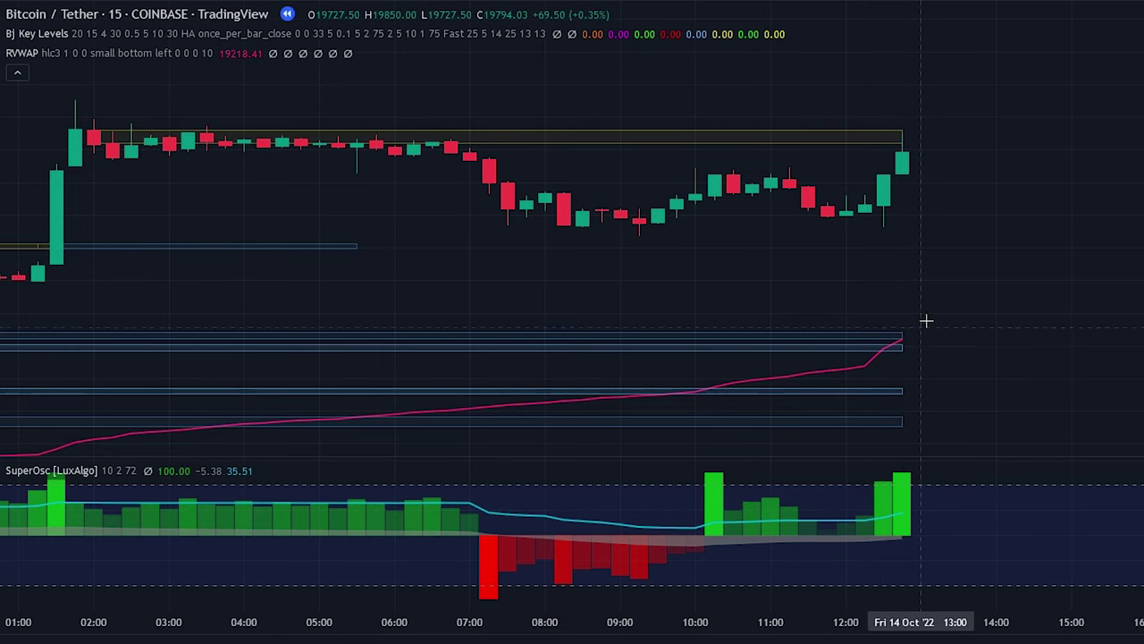
{"action": "left_click_drag", "start_coordinate": [921, 262], "coordinate": [939, 294]}
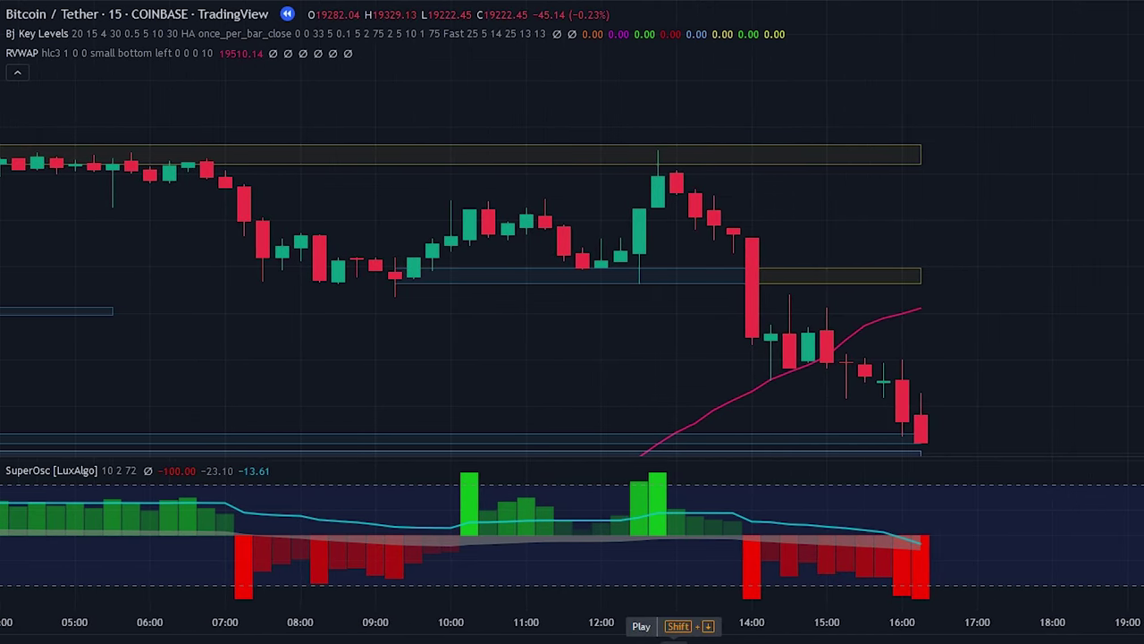
{"action": "left_click_drag", "start_coordinate": [587, 332], "coordinate": [498, 299]}
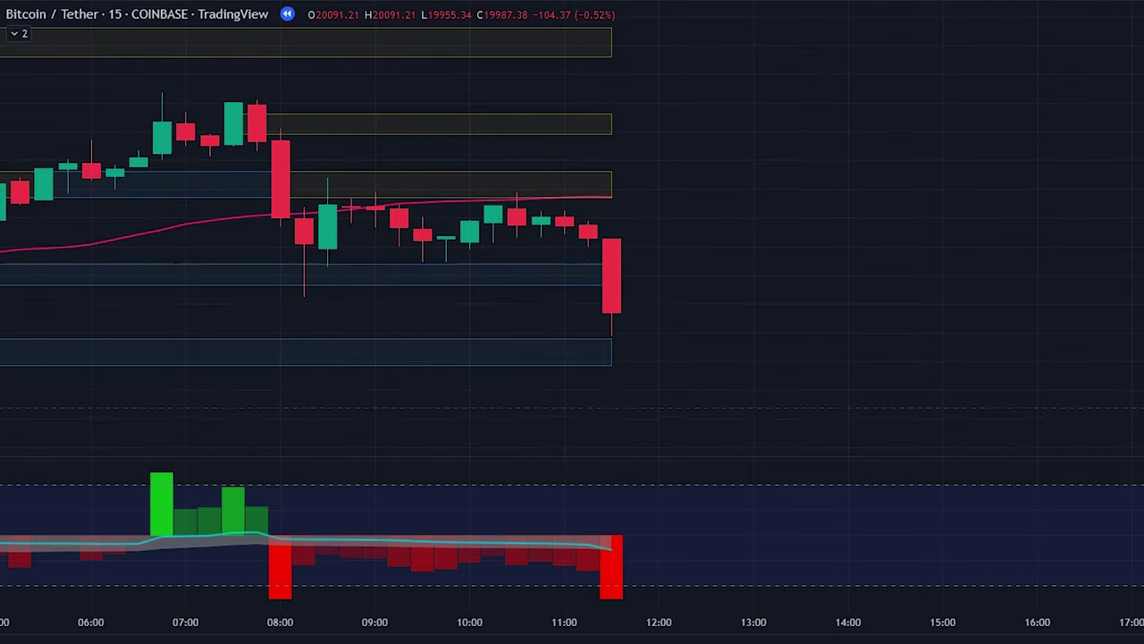
Step: Zoom and shift the chart, and make the SuperTrend Oscillator pane taller
{"action": "scroll", "coordinate": [1031, 386], "scroll_direction": "up", "scroll_amount": 3}
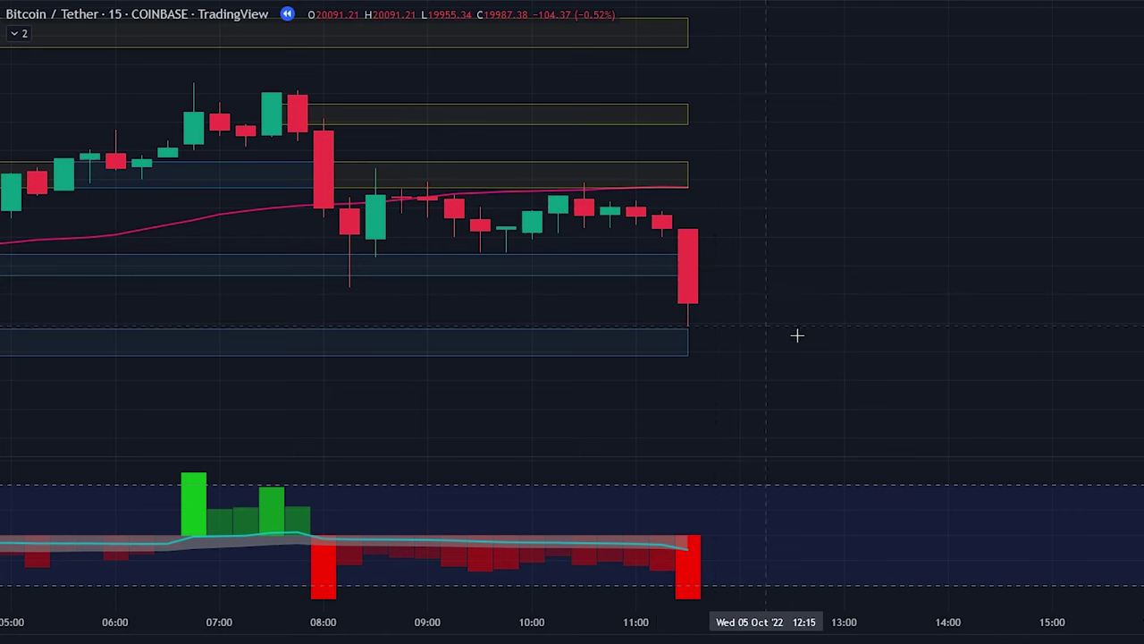
{"action": "left_click_drag", "start_coordinate": [798, 335], "coordinate": [755, 315]}
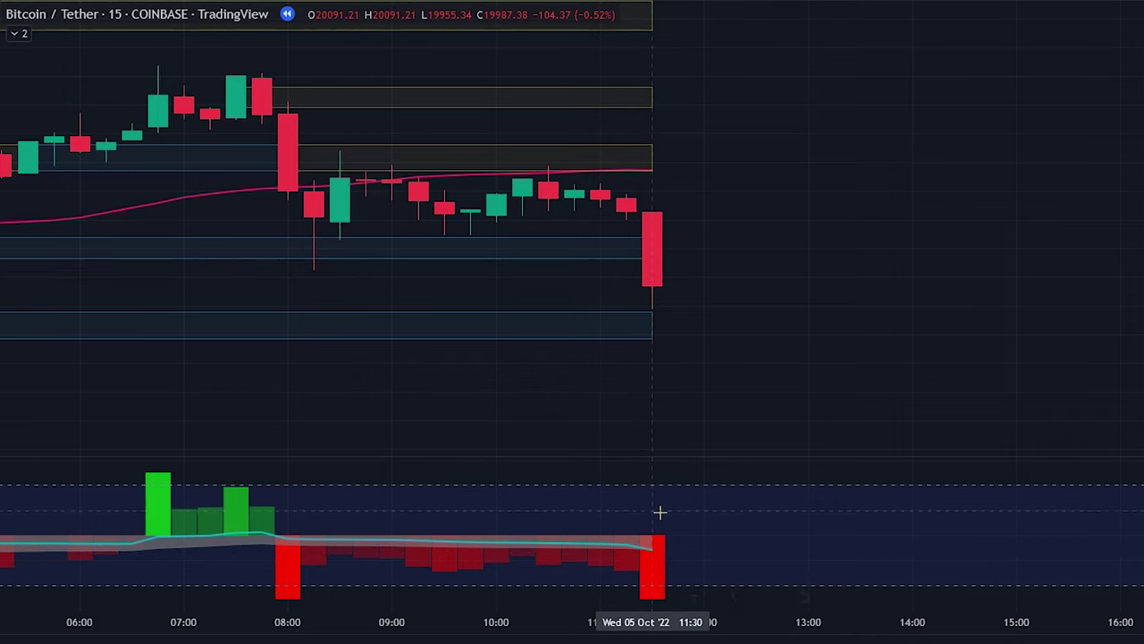
{"action": "left_click_drag", "start_coordinate": [659, 457], "coordinate": [669, 426]}
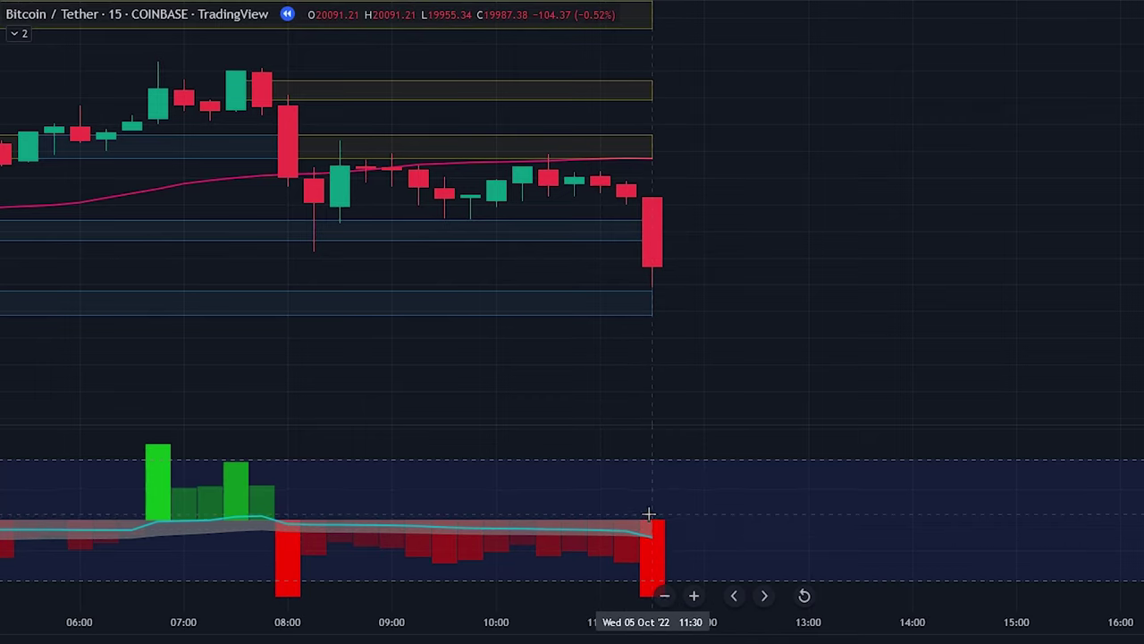
Step: Place a short position on the big red candle with a 0.80% stop, 1.21% target, widened box
{"action": "left_click", "coordinate": [679, 267]}
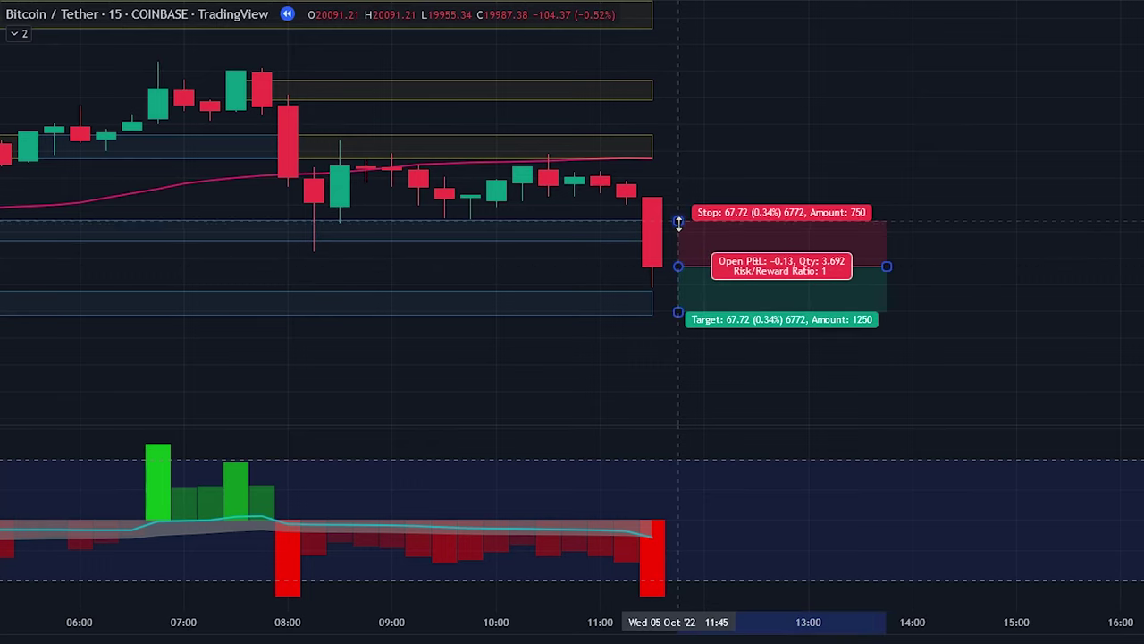
{"action": "left_click_drag", "start_coordinate": [678, 222], "coordinate": [702, 156]}
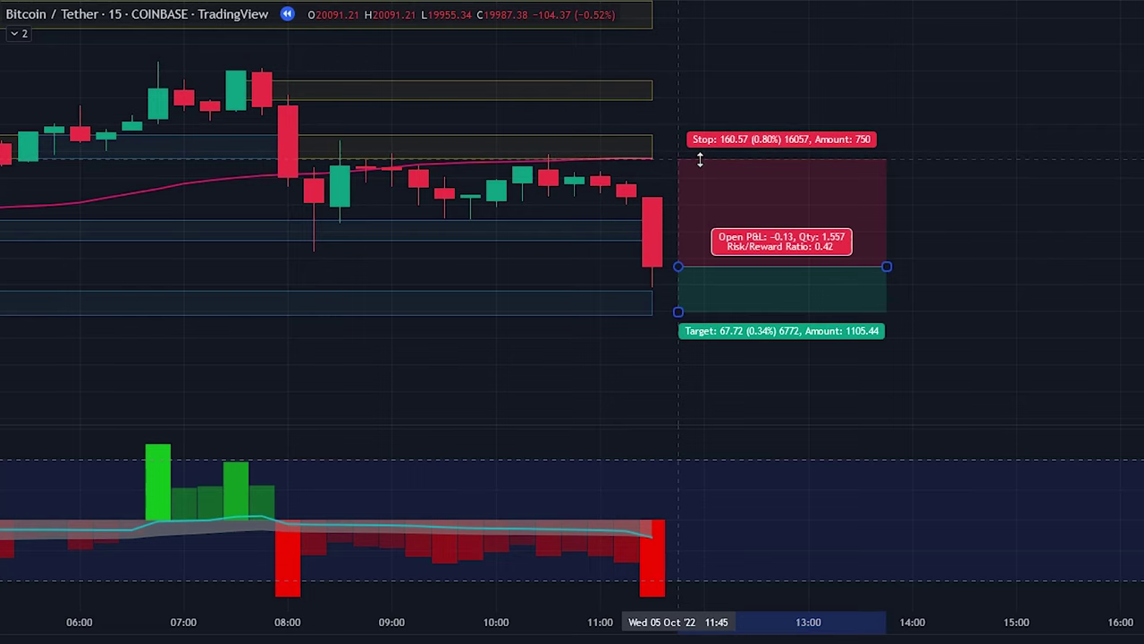
{"action": "left_click_drag", "start_coordinate": [998, 295], "coordinate": [817, 222]}
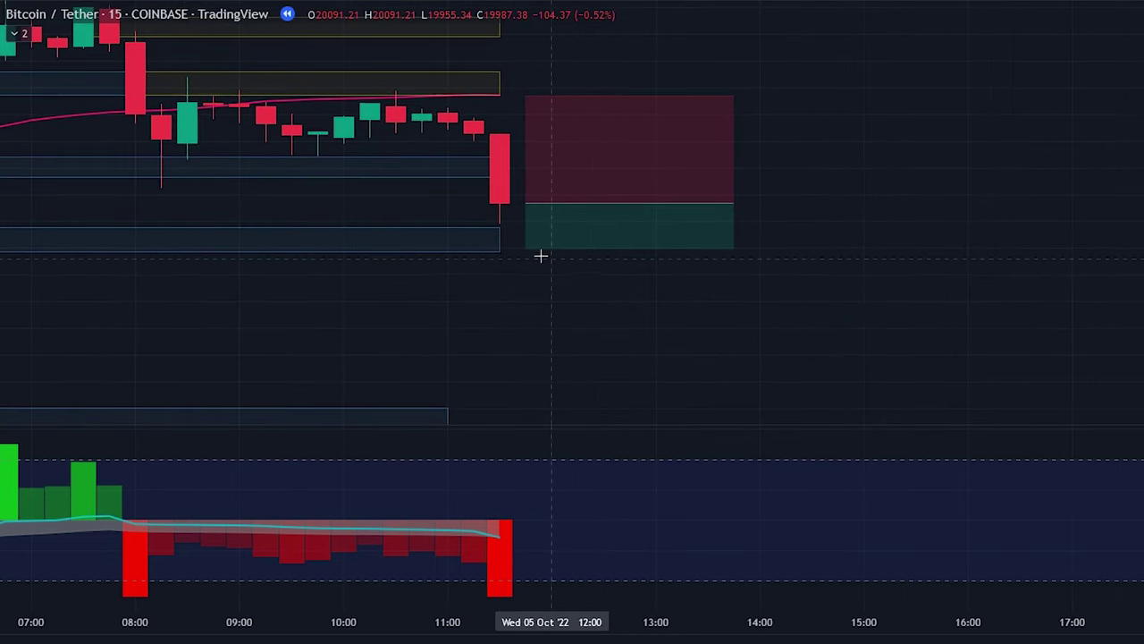
{"action": "left_click_drag", "start_coordinate": [528, 248], "coordinate": [565, 364]}
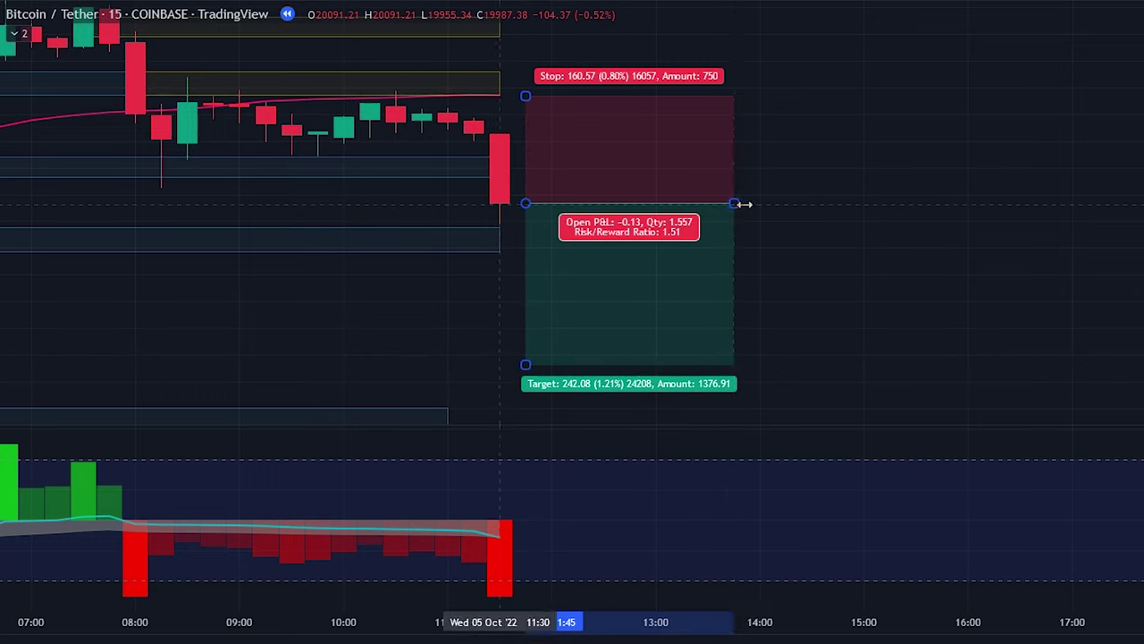
{"action": "left_click_drag", "start_coordinate": [736, 204], "coordinate": [1043, 248]}
{"action": "left_click_drag", "start_coordinate": [873, 405], "coordinate": [886, 393]}
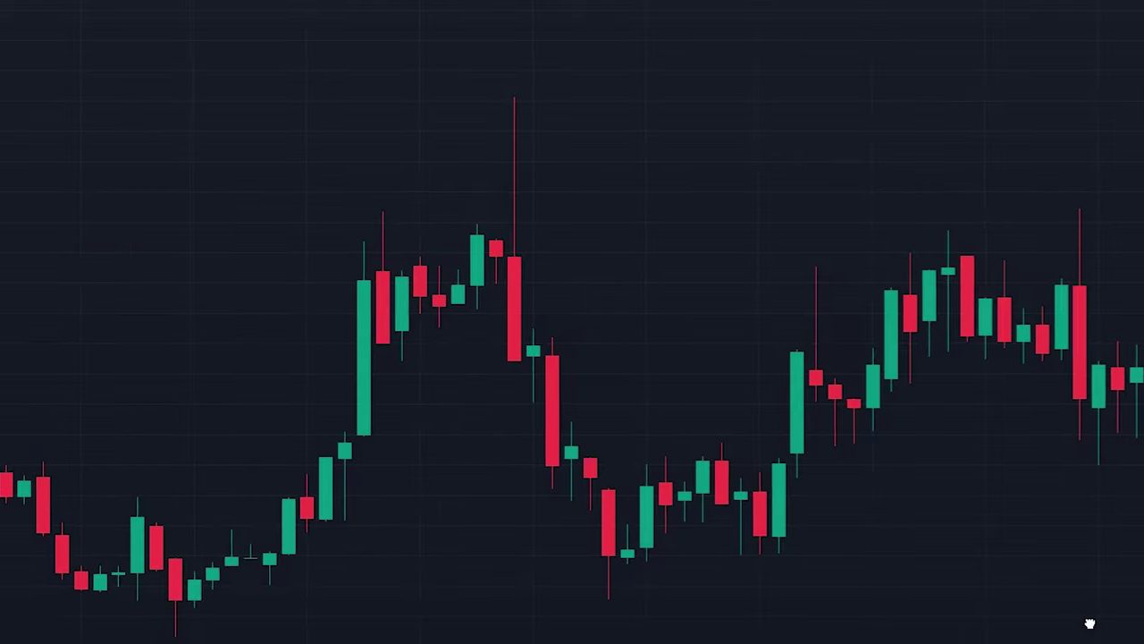
{"action": "left_click_drag", "start_coordinate": [1043, 620], "coordinate": [0, 594]}
{"action": "left_click_drag", "start_coordinate": [1118, 630], "coordinate": [0, 434]}
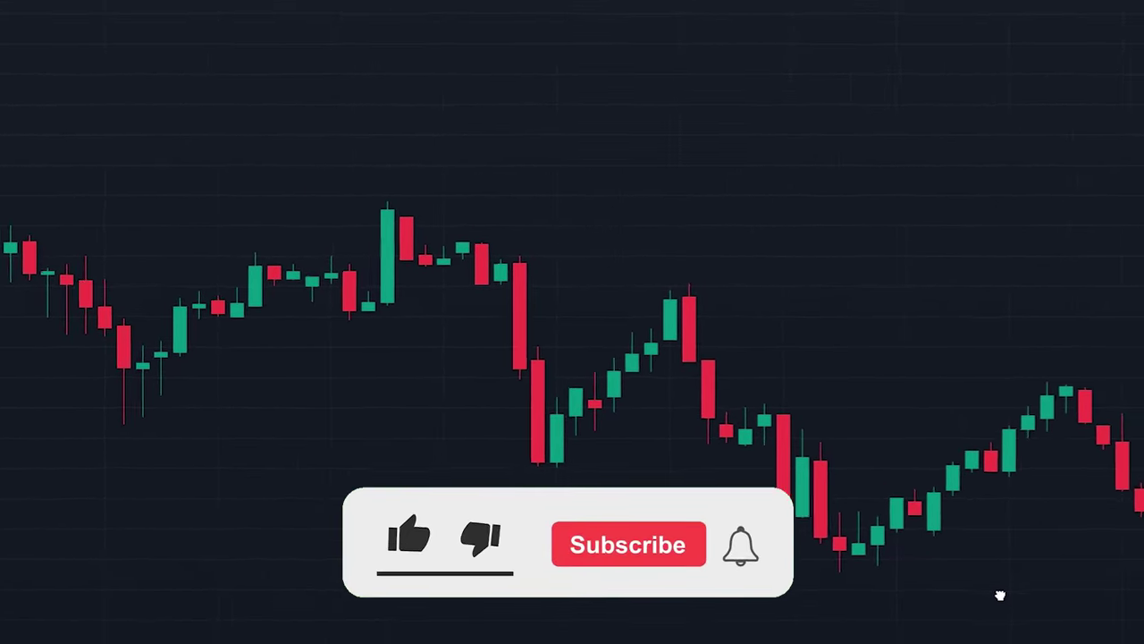